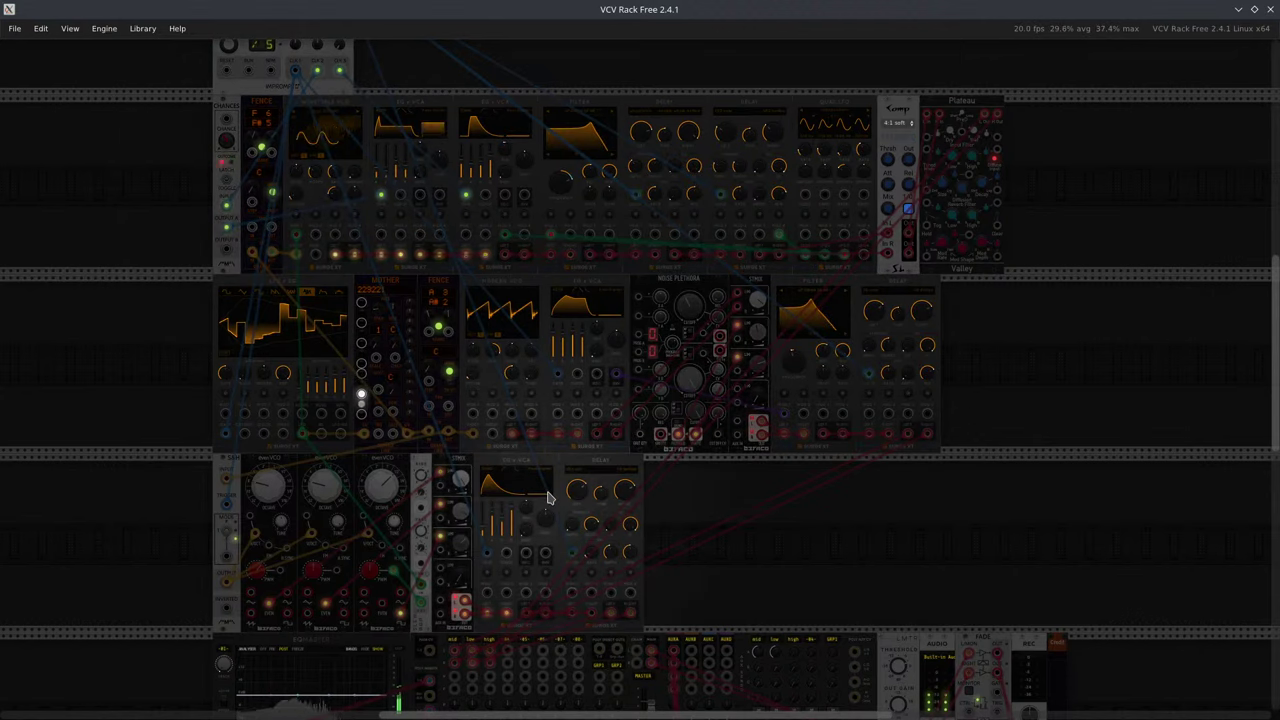
# Adjust the third EvenVCO's octave by ear through 2', 0.5' and 0.25', and try its tune control.
pyautogui.moveTo(382, 487); pyautogui.dragTo(382, 477)
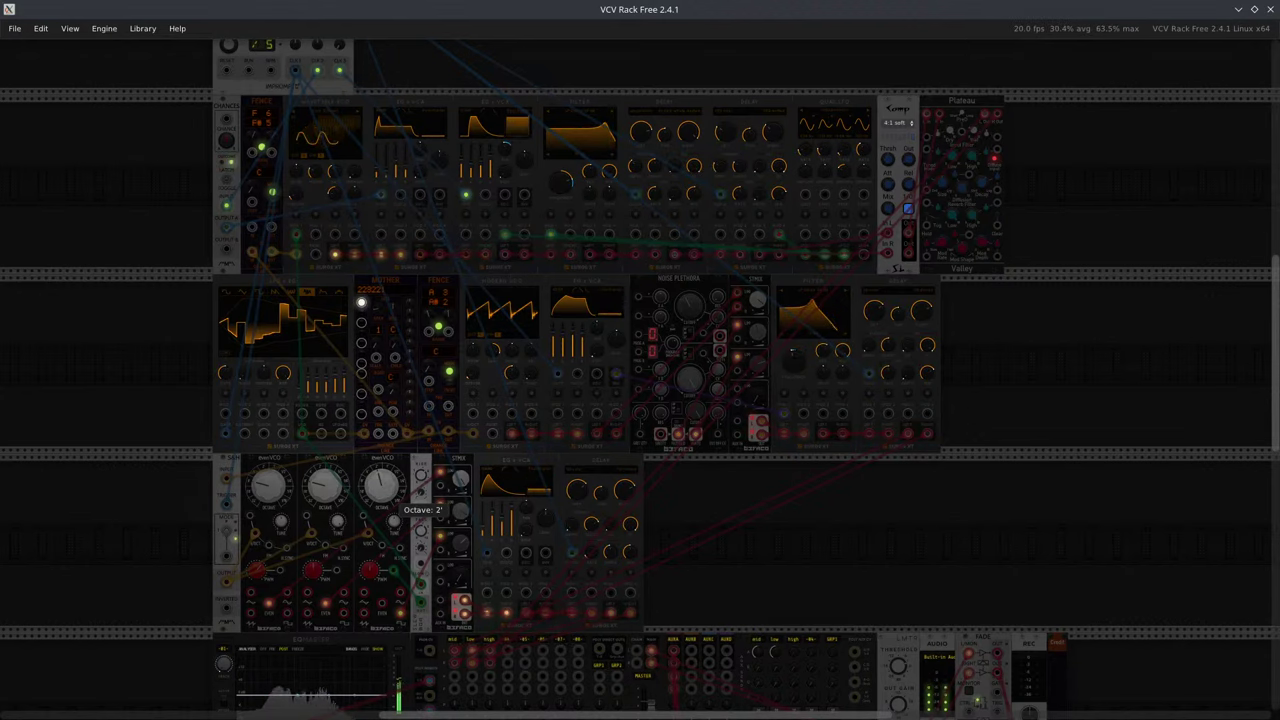
pyautogui.moveTo(382, 477); pyautogui.dragTo(382, 488)
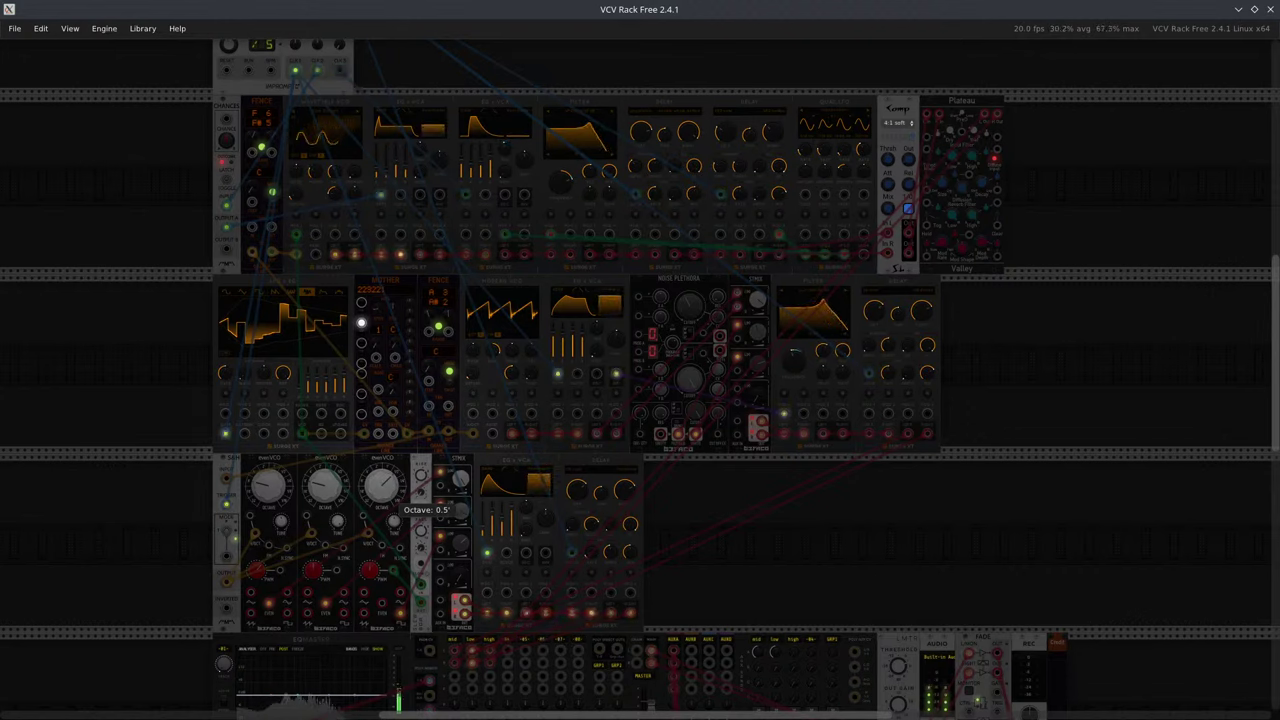
pyautogui.moveTo(394, 523)
pyautogui.mouseDown()
pyautogui.moveTo(394, 504)
pyautogui.moveTo(394, 521)
pyautogui.mouseUp()
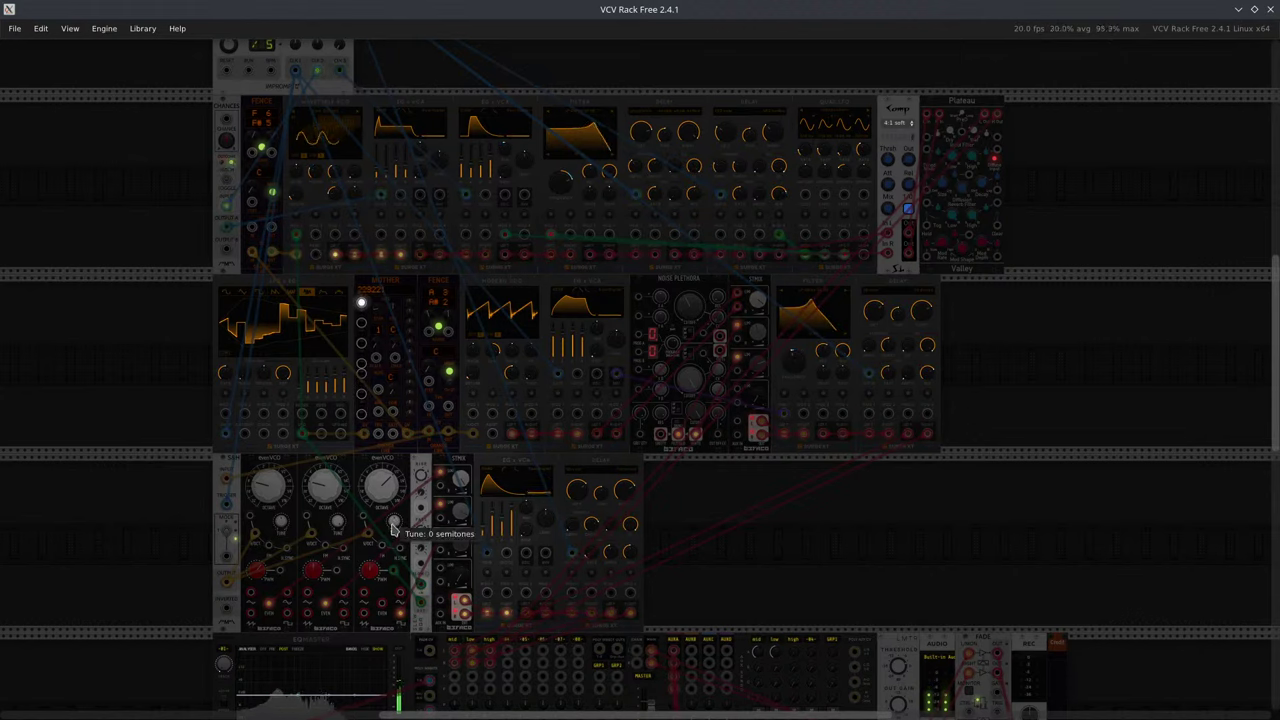
pyautogui.moveTo(392, 525); pyautogui.dragTo(379, 490)
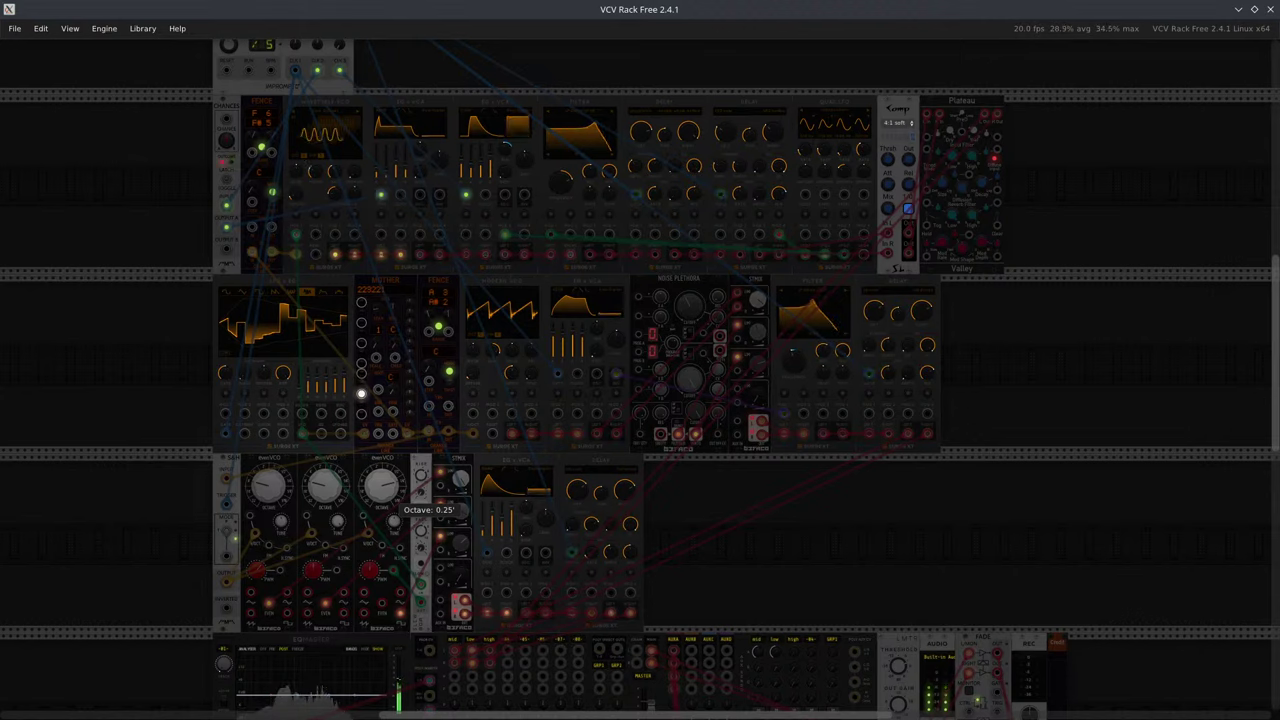
pyautogui.moveTo(398, 530)
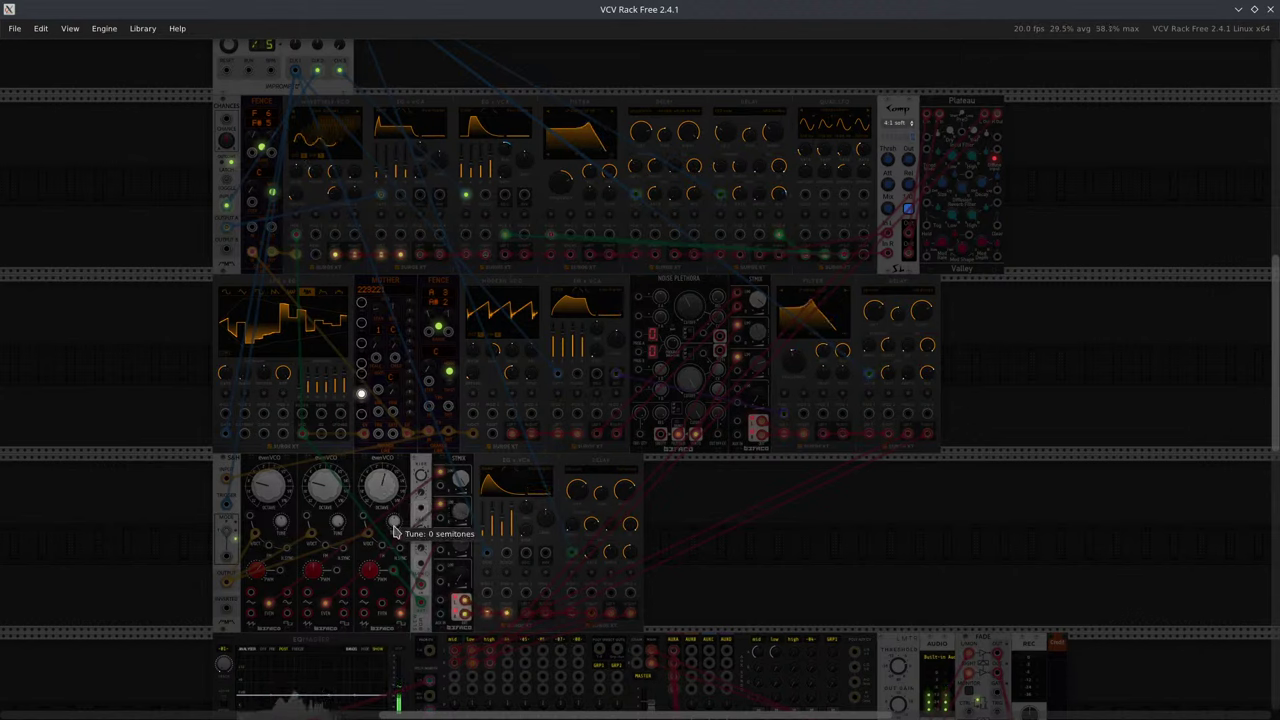
pyautogui.moveTo(395, 532); pyautogui.dragTo(395, 515)
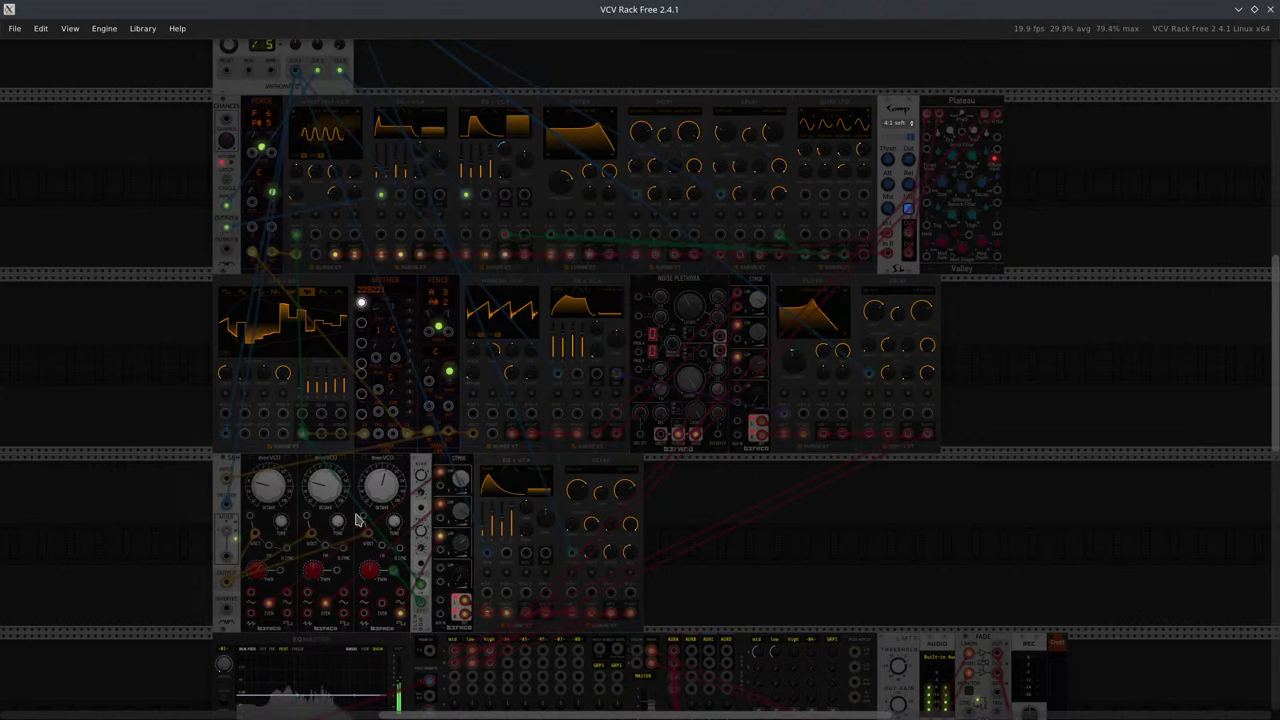
# Reset the second EvenVCO's tune to its default.
pyautogui.moveTo(340, 524)
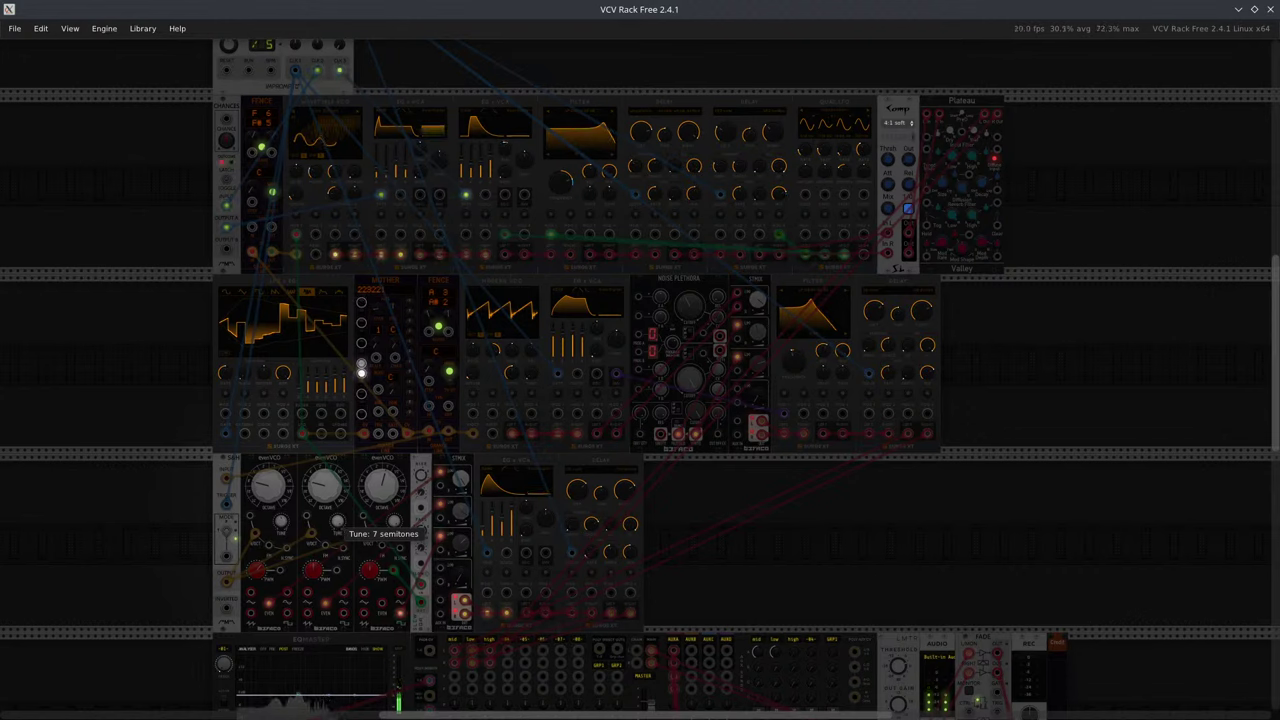
pyautogui.moveTo(340, 524); pyautogui.dragTo(338, 534)
pyautogui.doubleClick(339, 523)
pyautogui.moveTo(398, 572)
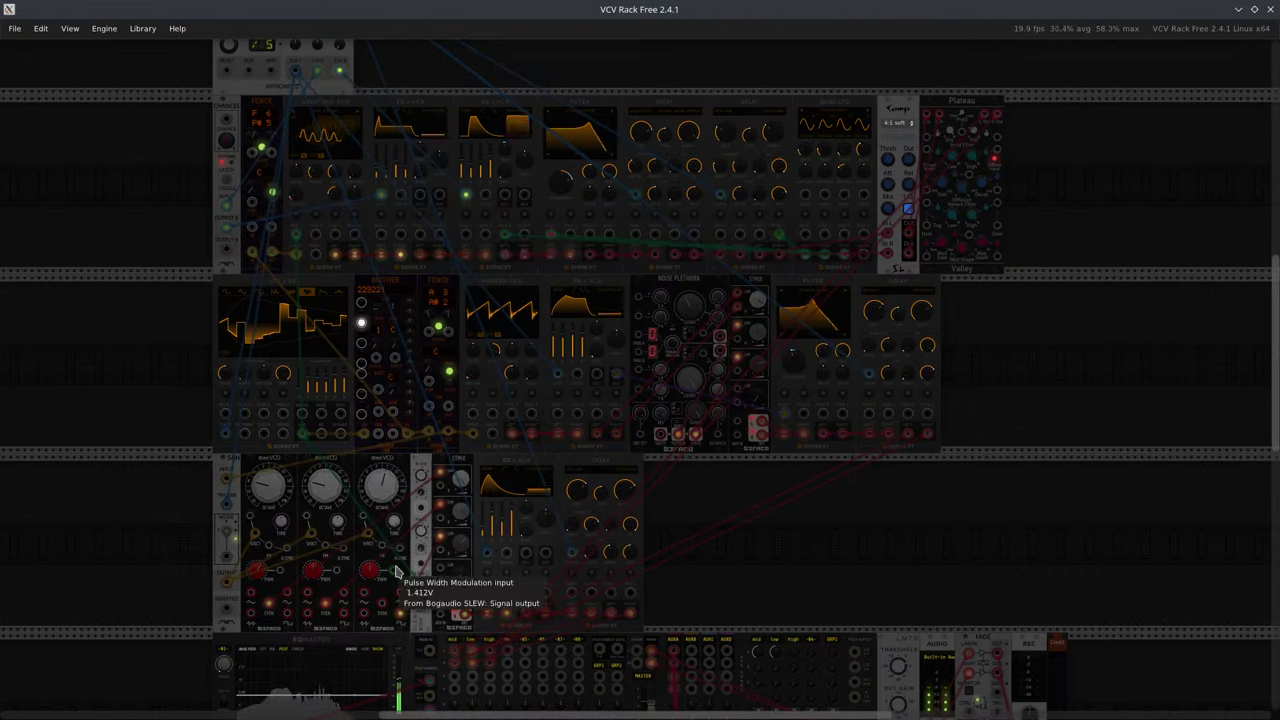
# Try the first EvenVCO one octave step higher, at 4'.
pyautogui.moveTo(281, 528)
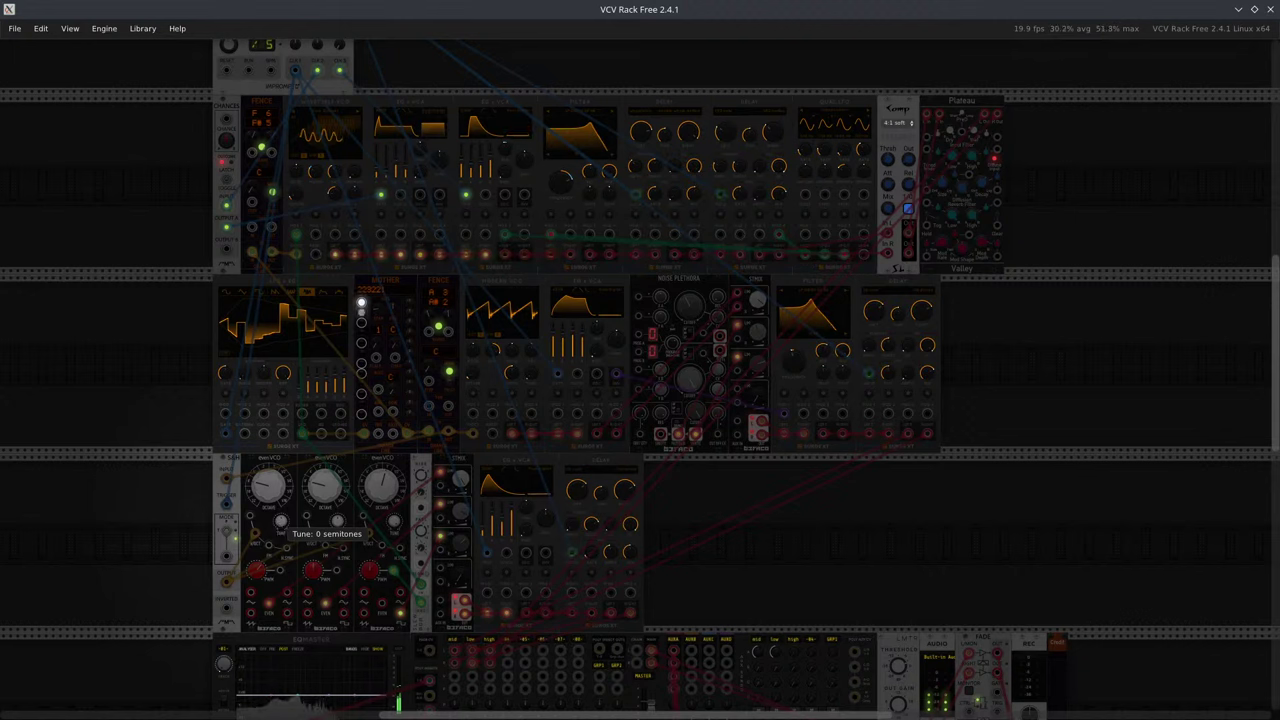
pyautogui.moveTo(281, 528); pyautogui.dragTo(281, 527)
pyautogui.moveTo(388, 518)
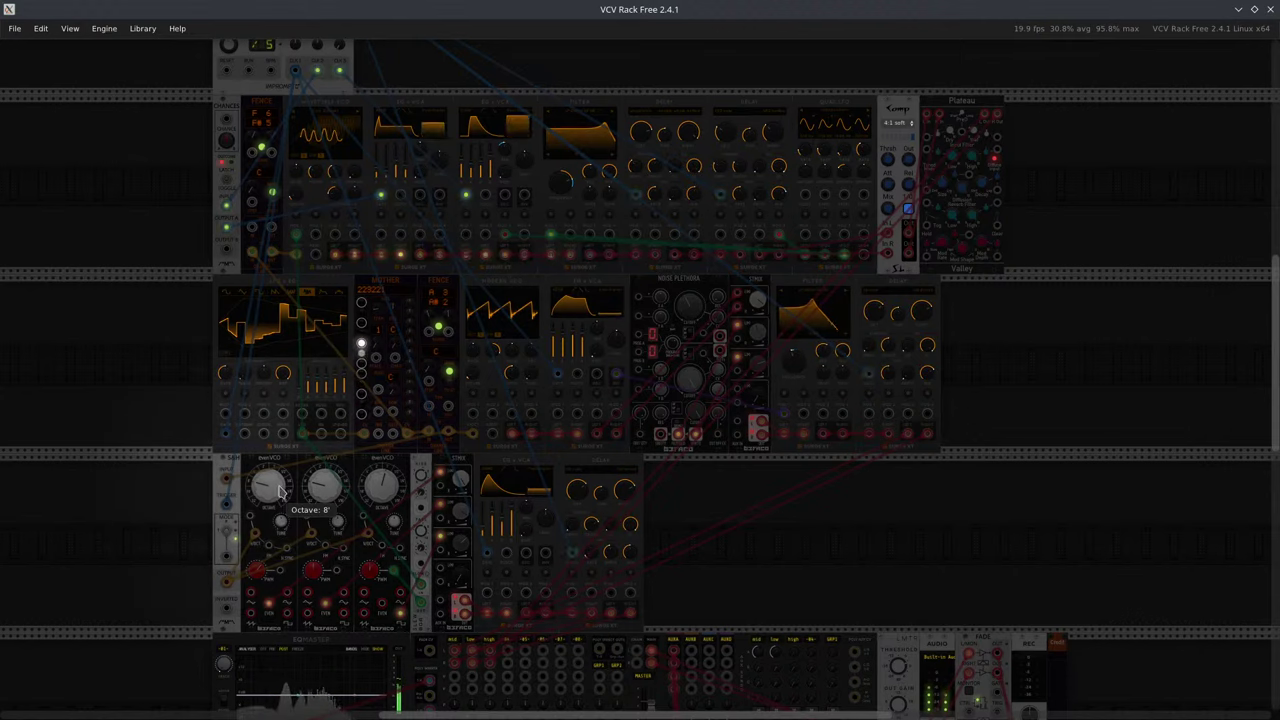
pyautogui.moveTo(273, 489); pyautogui.dragTo(266, 500)
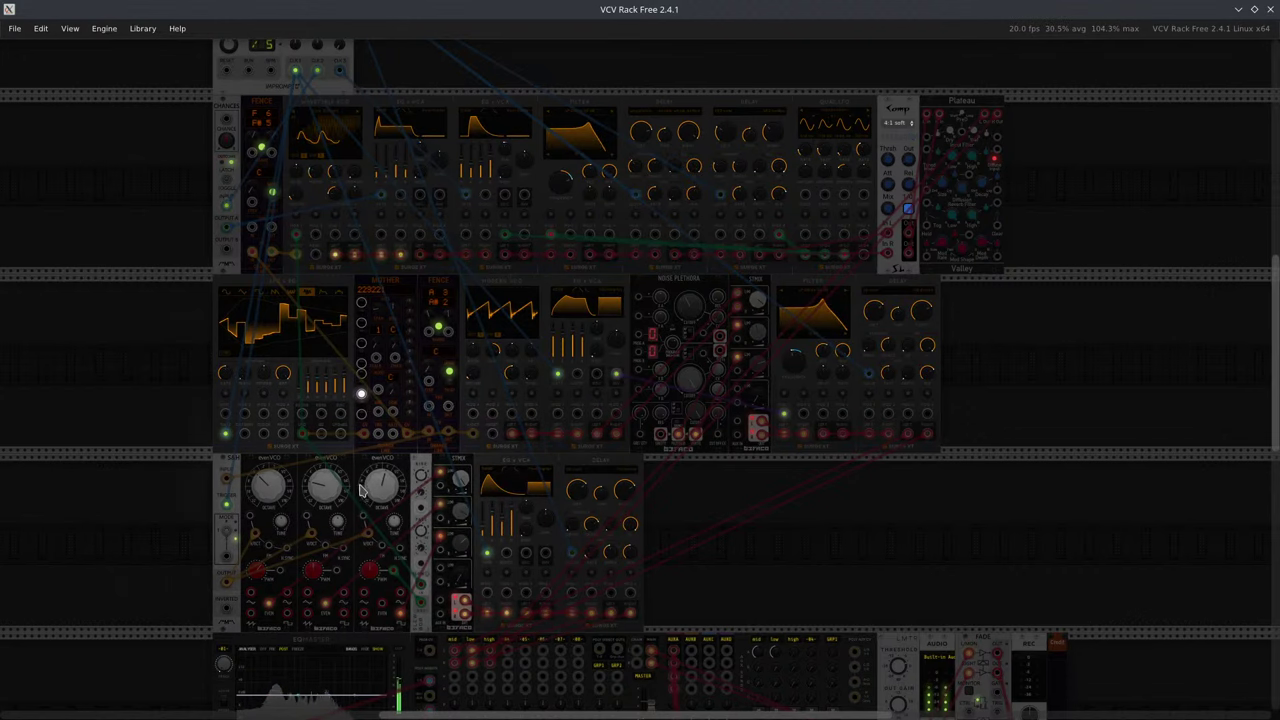
# Try the third EvenVCO's tune control and set the first EvenVCO's tune to 7 semitones.
pyautogui.moveTo(396, 533)
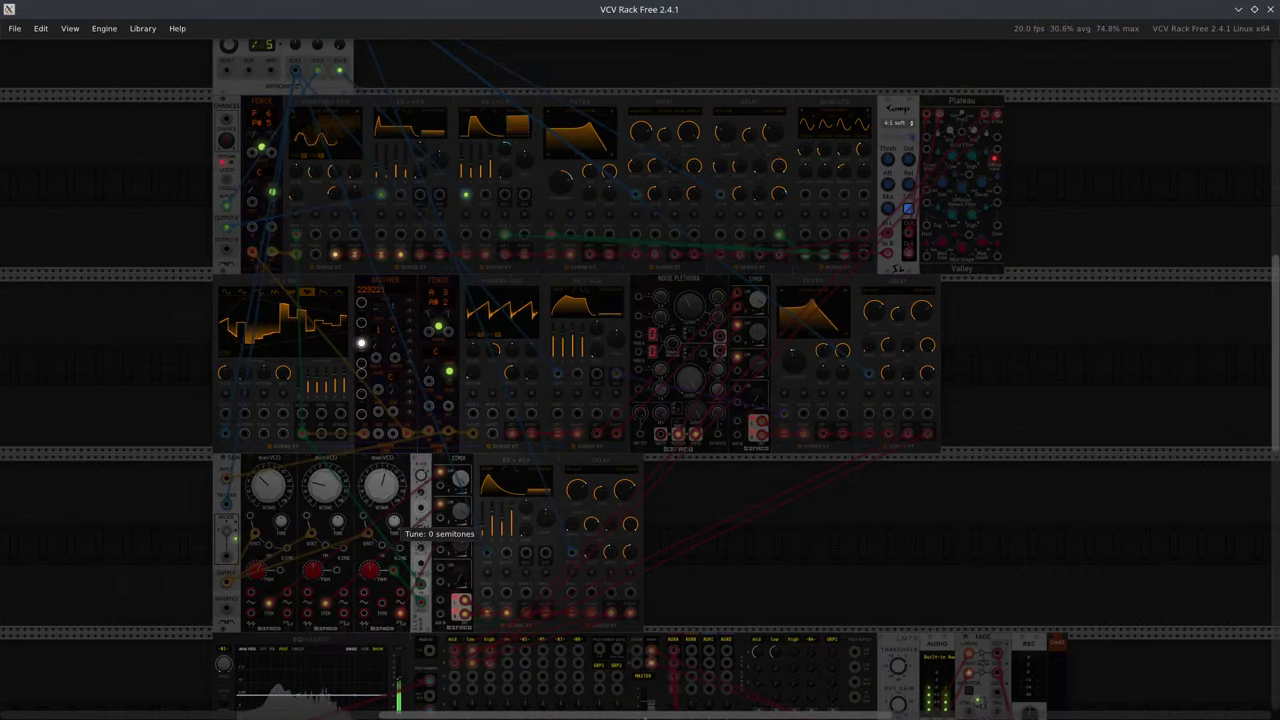
pyautogui.moveTo(396, 522); pyautogui.dragTo(396, 500)
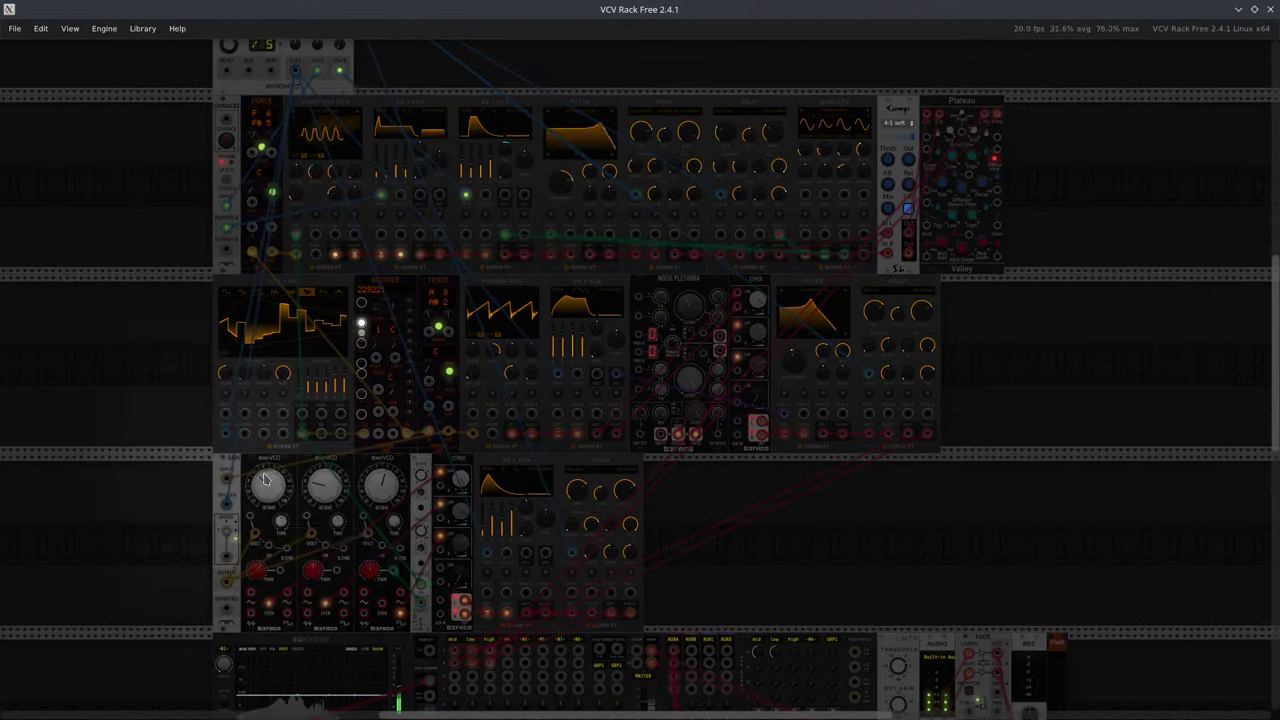
pyautogui.moveTo(261, 490)
pyautogui.moveTo(281, 524)
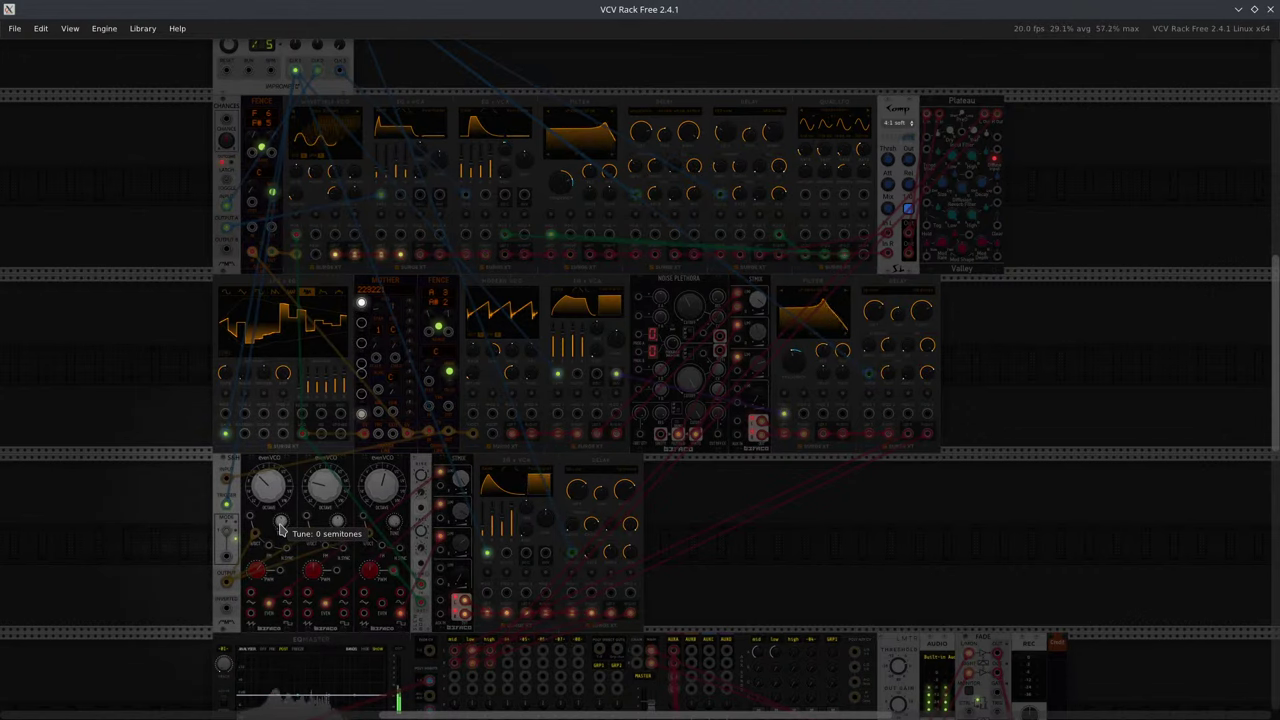
pyautogui.moveTo(281, 524); pyautogui.dragTo(281, 505)
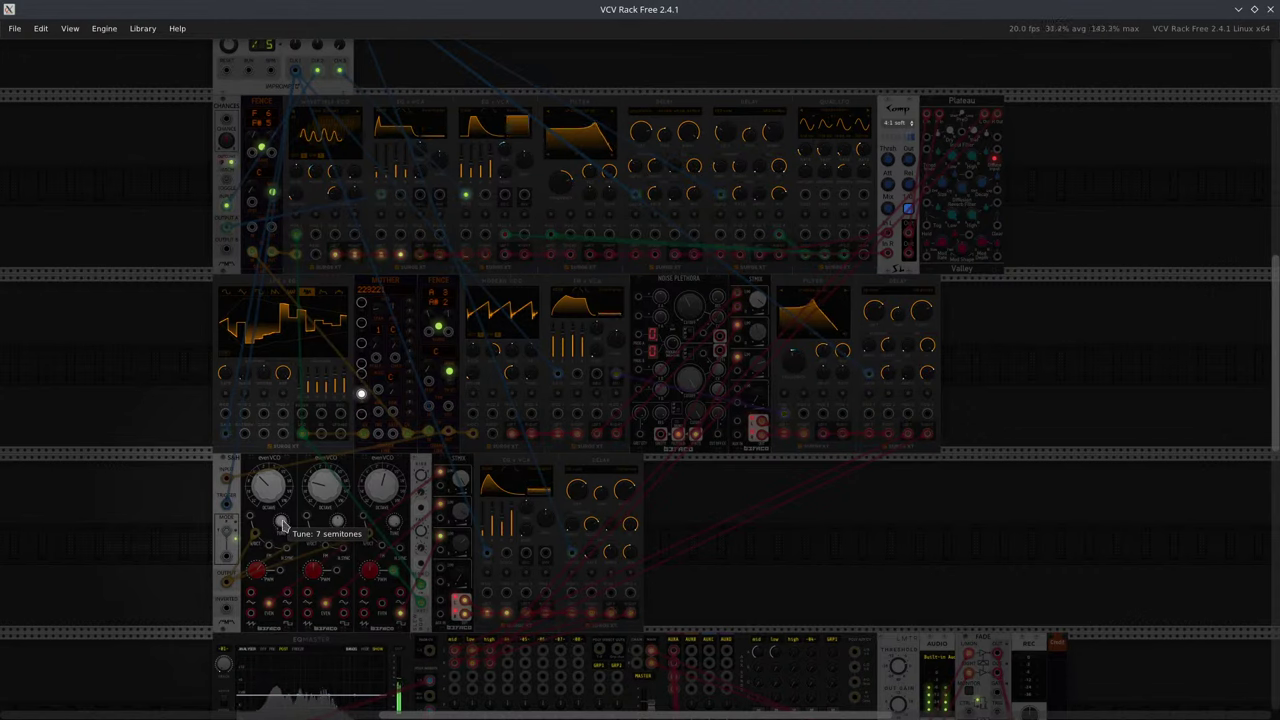
pyautogui.moveTo(271, 491)
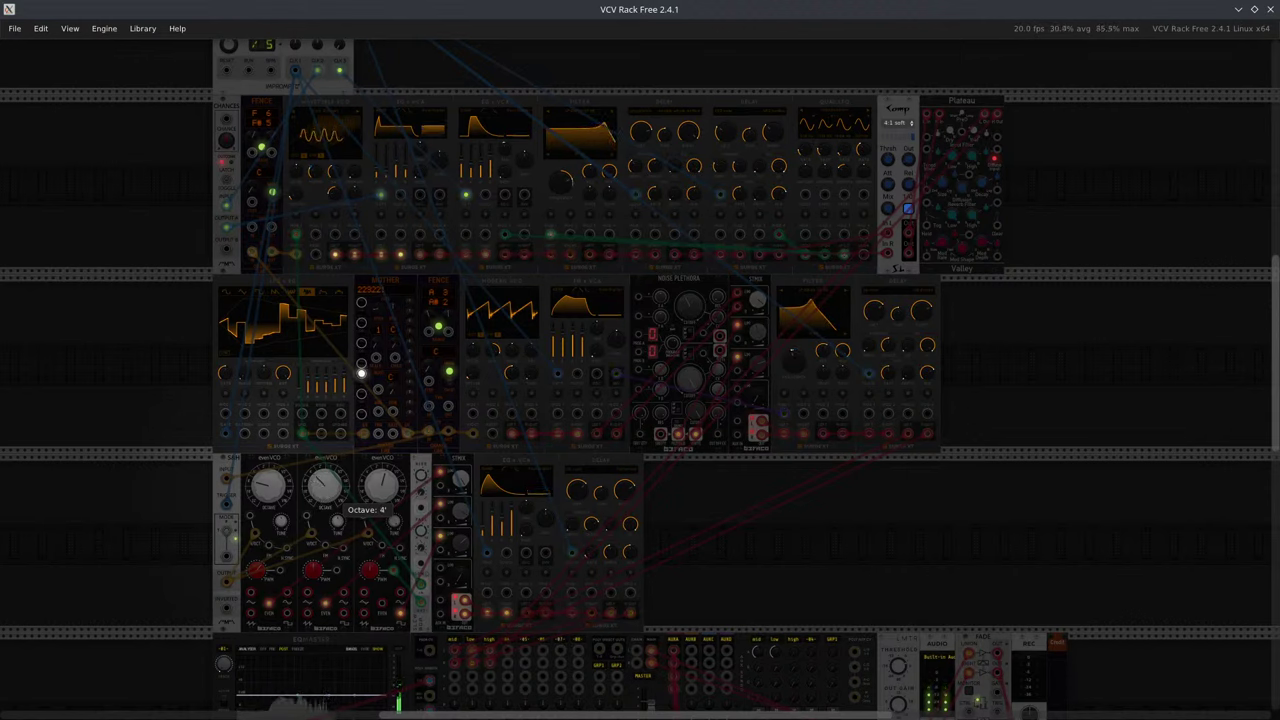
# Set the second EvenVCO's octave to 4' and try its tune at 3.3075, 0 and -7 semitones.
pyautogui.moveTo(322, 494); pyautogui.dragTo(322, 464)
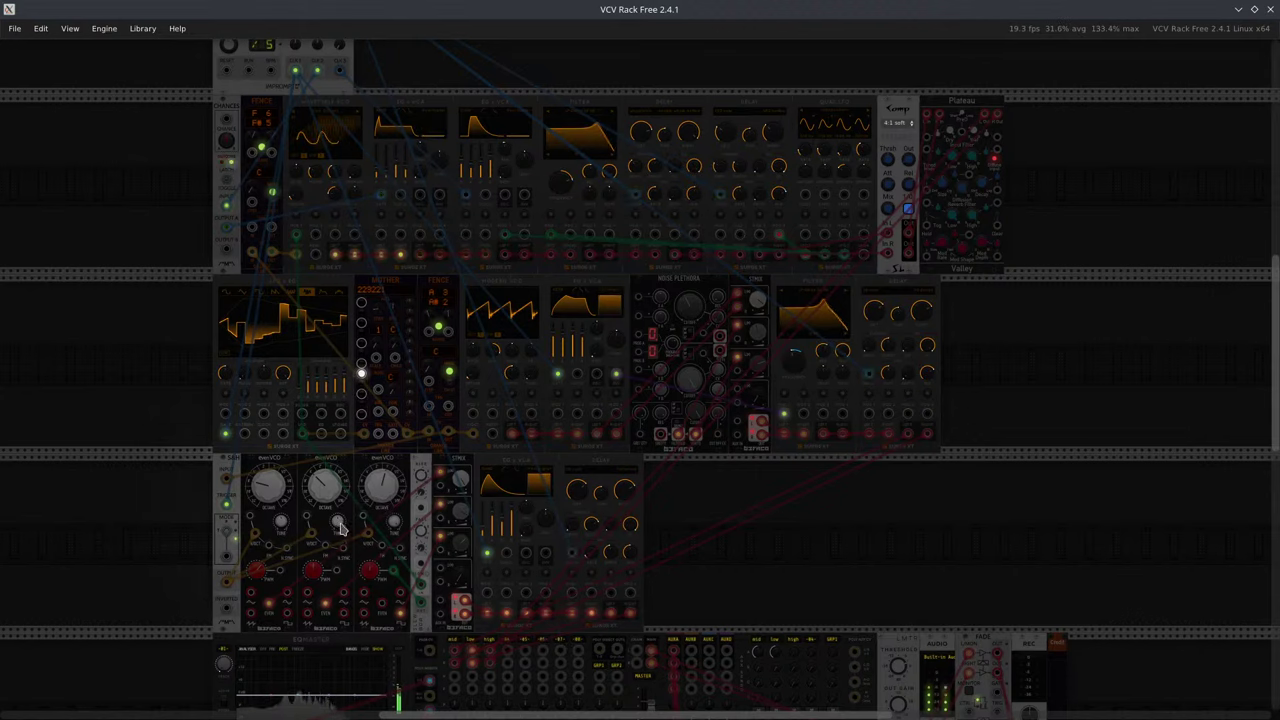
pyautogui.moveTo(338, 526); pyautogui.dragTo(338, 520)
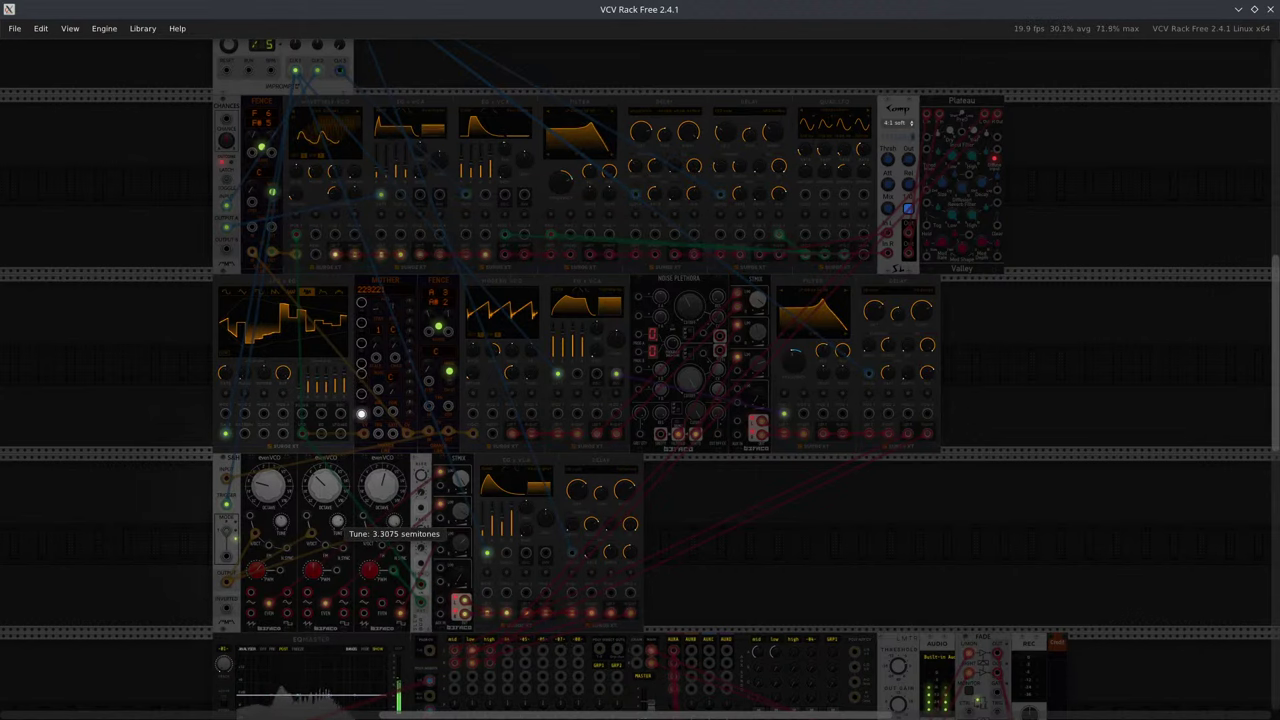
pyautogui.doubleClick(338, 525)
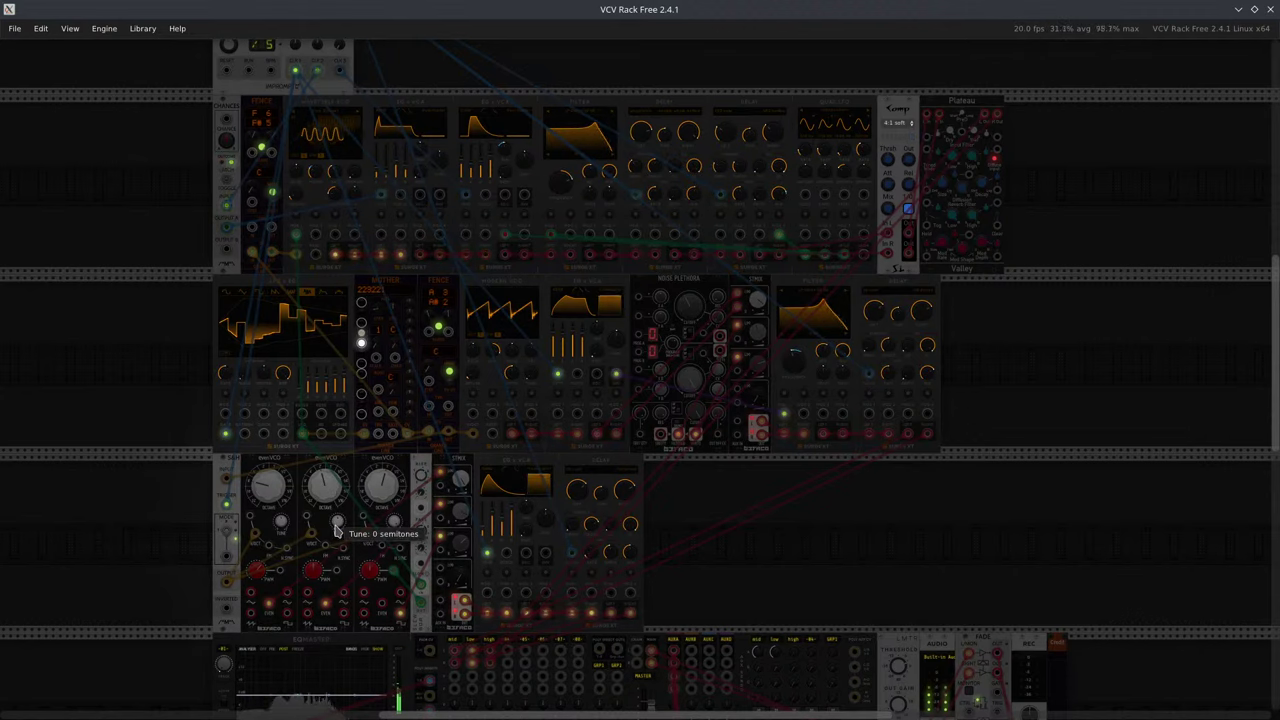
pyautogui.moveTo(336, 518); pyautogui.dragTo(336, 700)
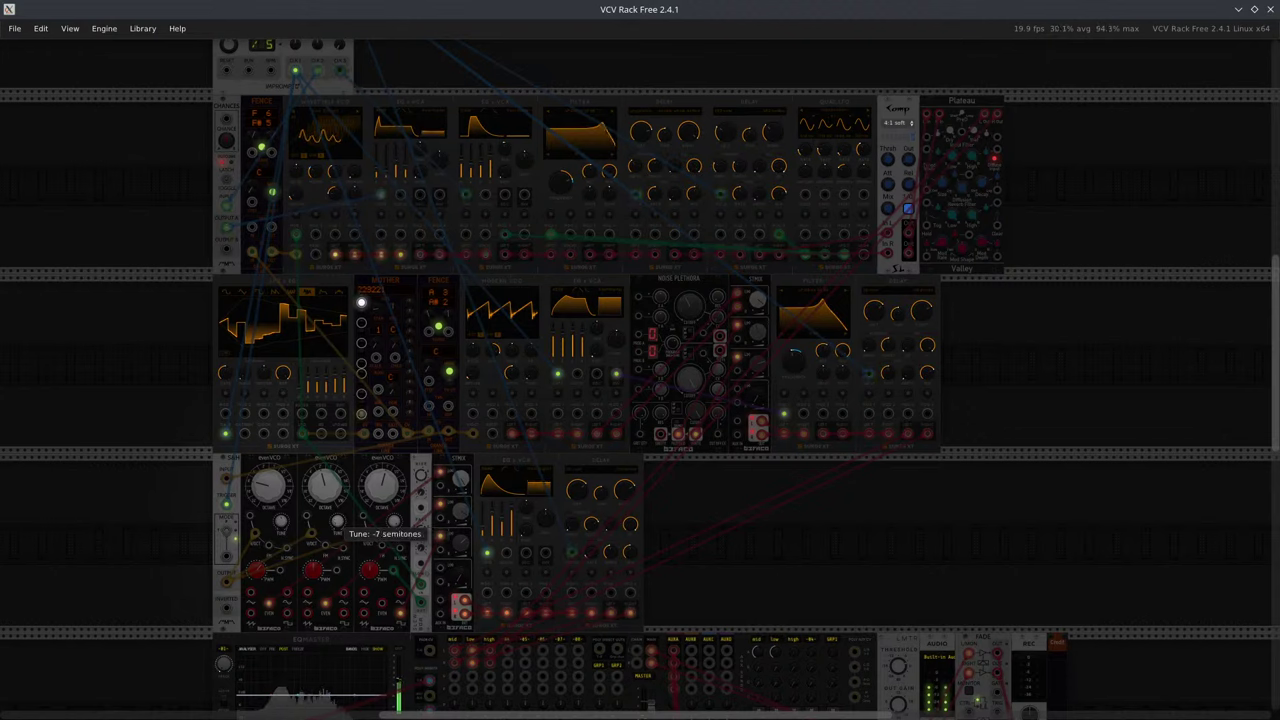
pyautogui.moveTo(338, 524); pyautogui.dragTo(338, 527)
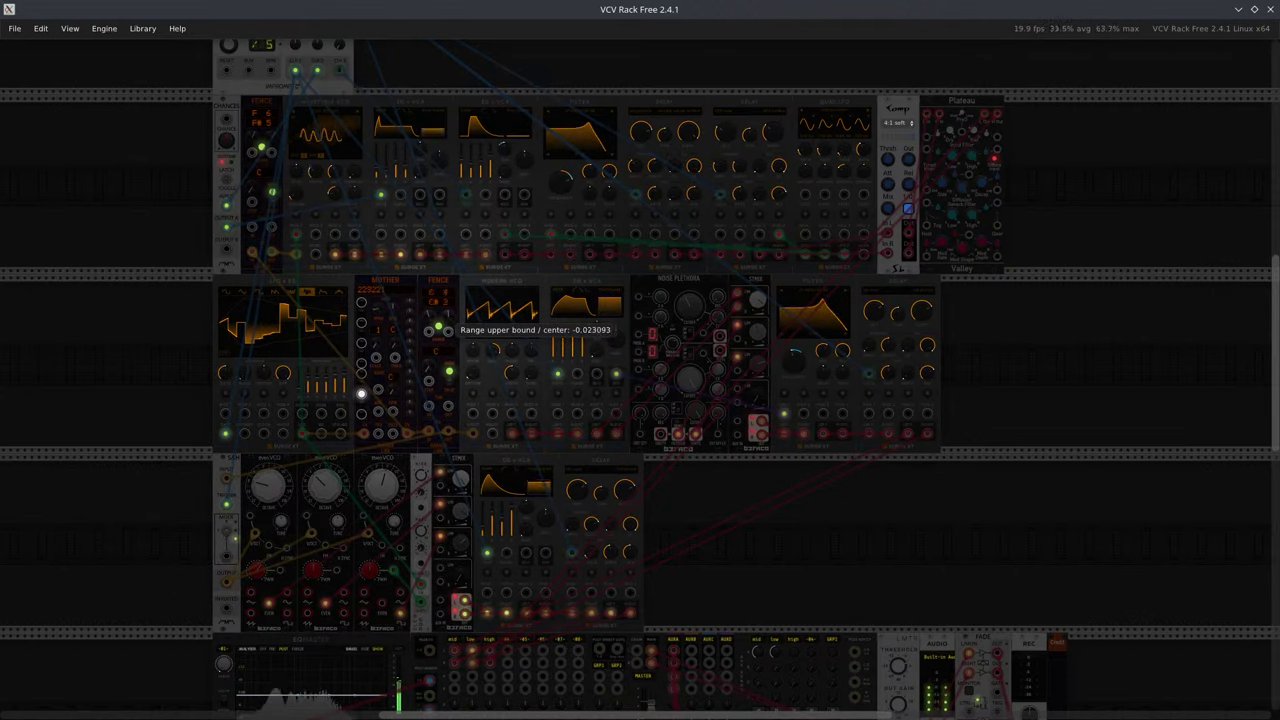
# Raise the middle-row Fence's range upper bound/center to G 5 / G# 4 and adjust Gain 2 and Gain 3 of the neighbouring mixer.
pyautogui.moveTo(438, 326)
pyautogui.mouseDown()
pyautogui.moveTo(438, 302)
pyautogui.moveTo(438, 358)
pyautogui.moveTo(438, 293)
pyautogui.moveTo(446, 317)
pyautogui.moveTo(429, 318)
pyautogui.moveTo(446, 333)
pyautogui.mouseUp()
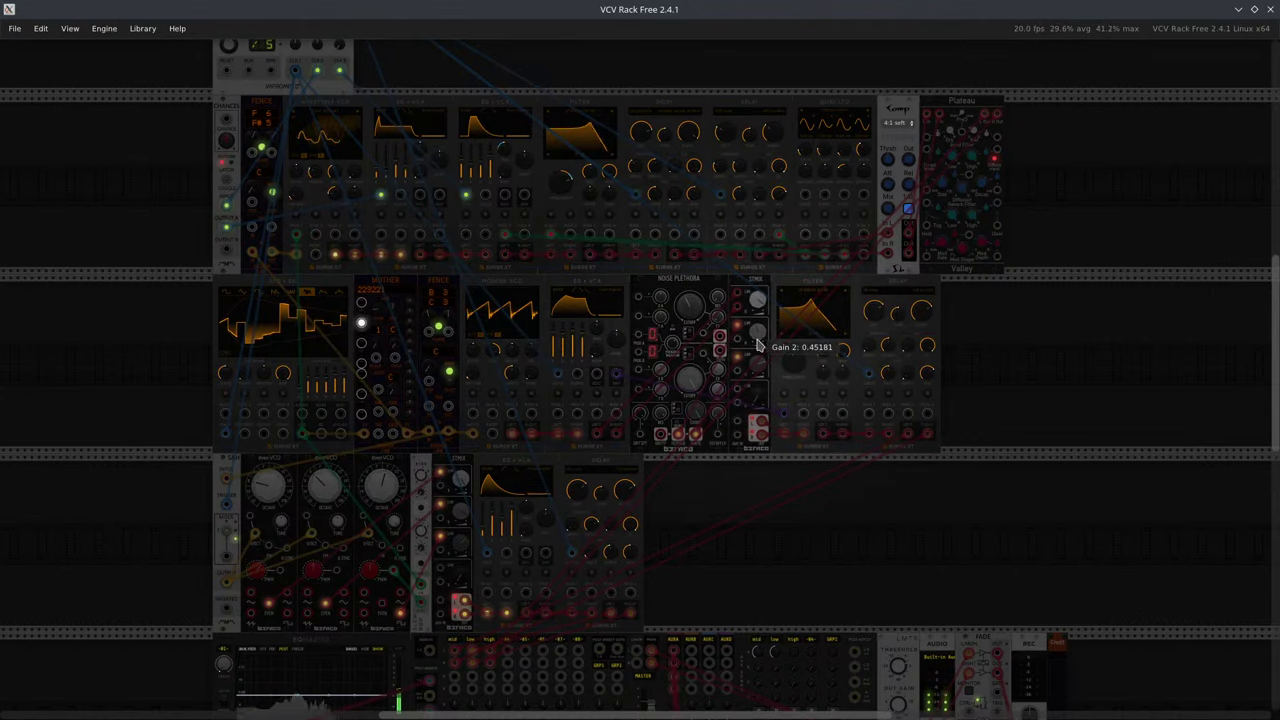
pyautogui.moveTo(757, 345); pyautogui.dragTo(755, 336)
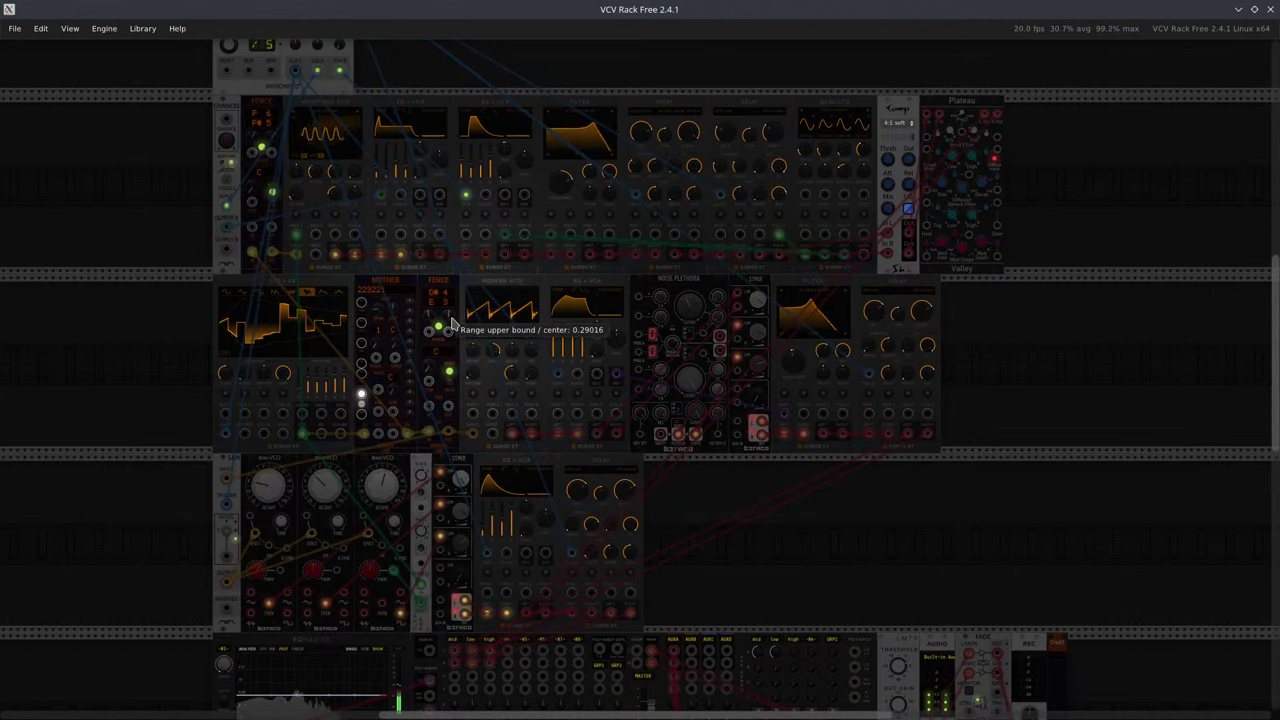
pyautogui.moveTo(443, 317); pyautogui.dragTo(443, 243)
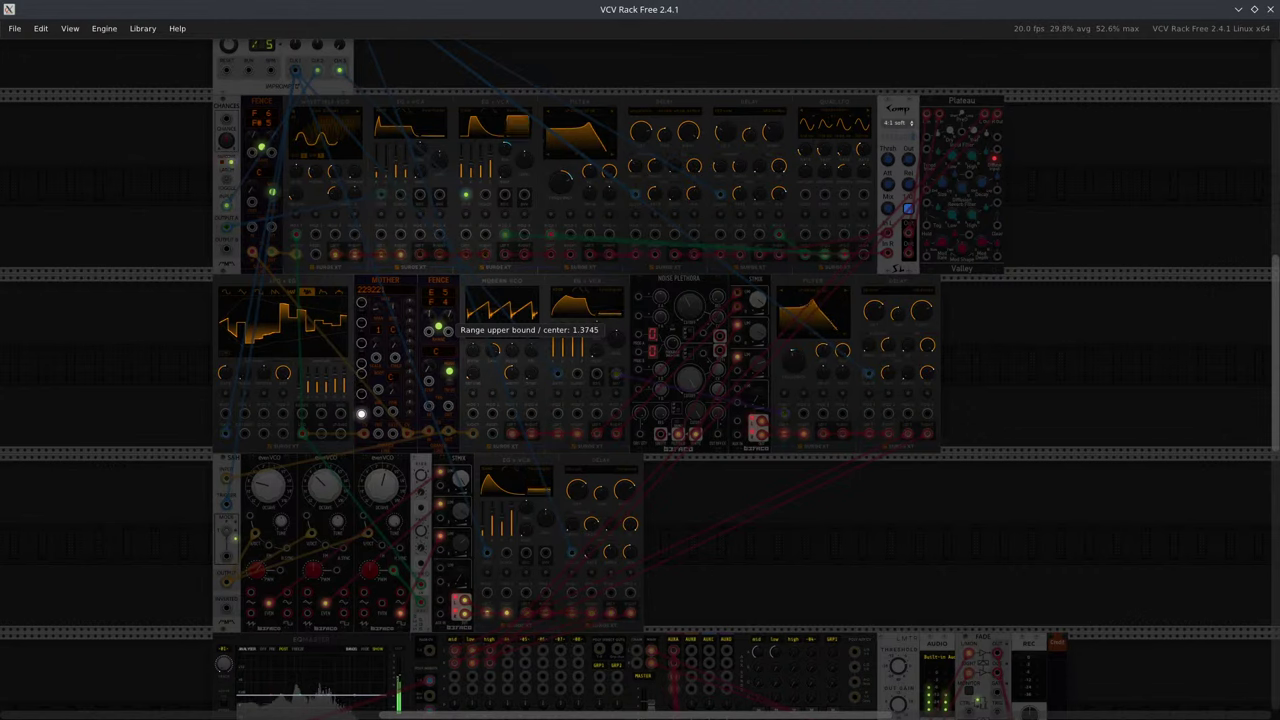
pyautogui.moveTo(447, 318); pyautogui.dragTo(447, 301)
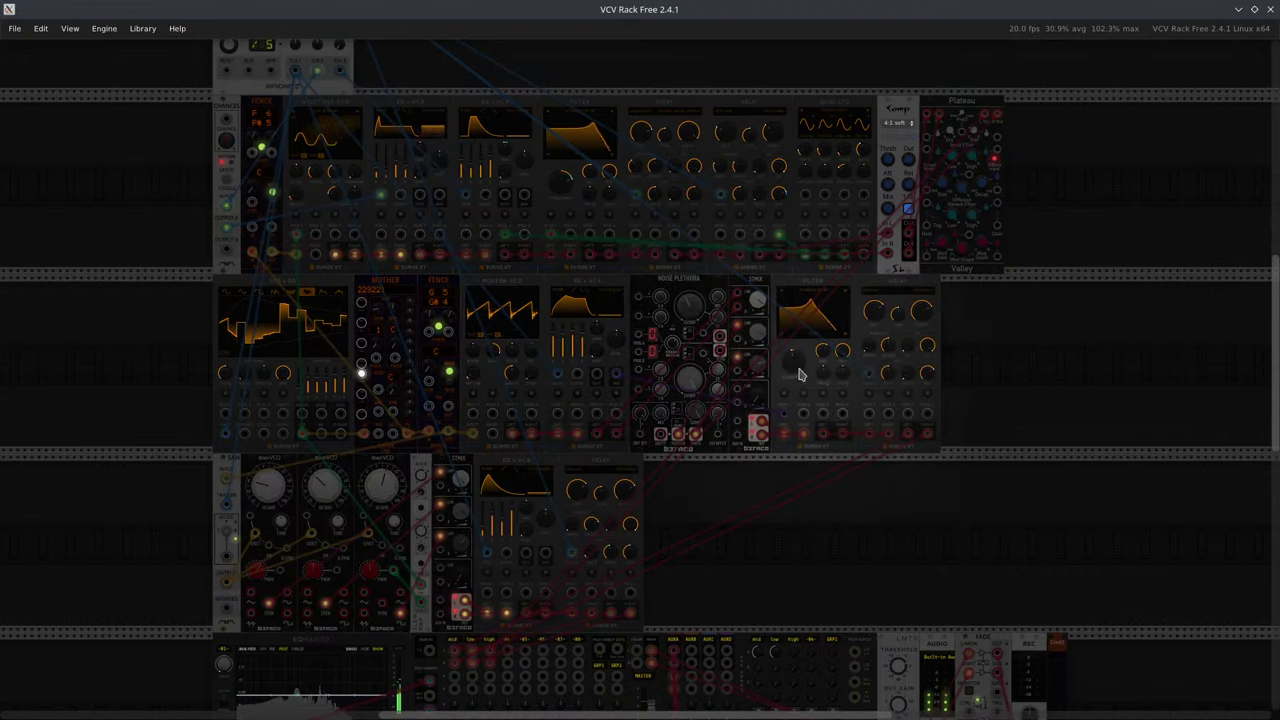
pyautogui.moveTo(758, 368); pyautogui.dragTo(758, 345)
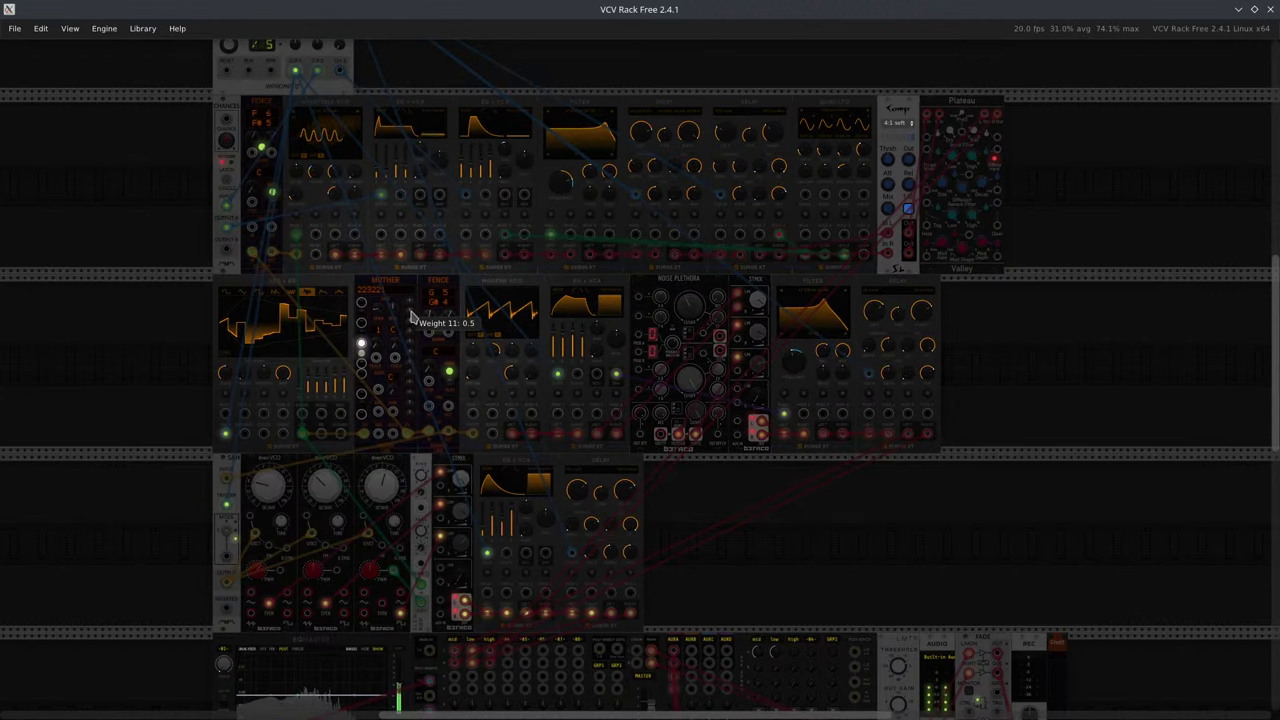
# Lower the middle-row Fence's note range to A 3 / A# 2 and adjust Gain 2 of the middle-row mixer.
pyautogui.moveTo(425, 322); pyautogui.dragTo(425, 346)
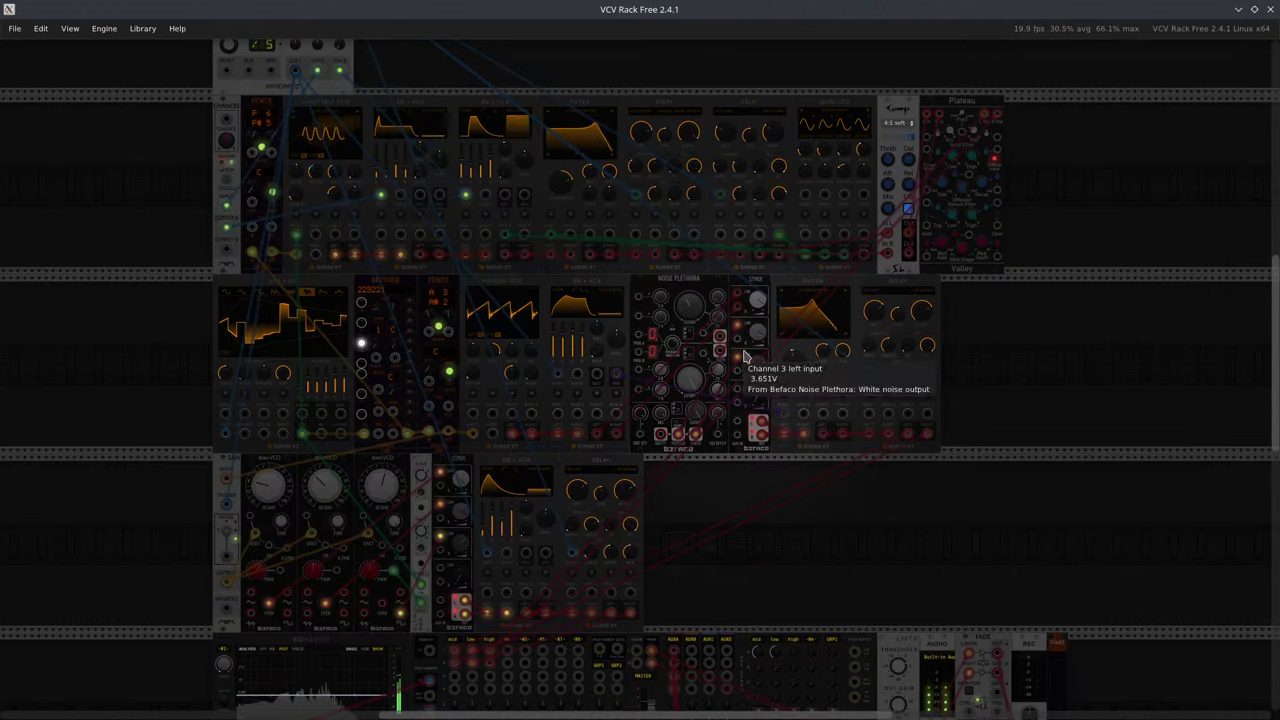
pyautogui.moveTo(758, 338); pyautogui.dragTo(758, 362)
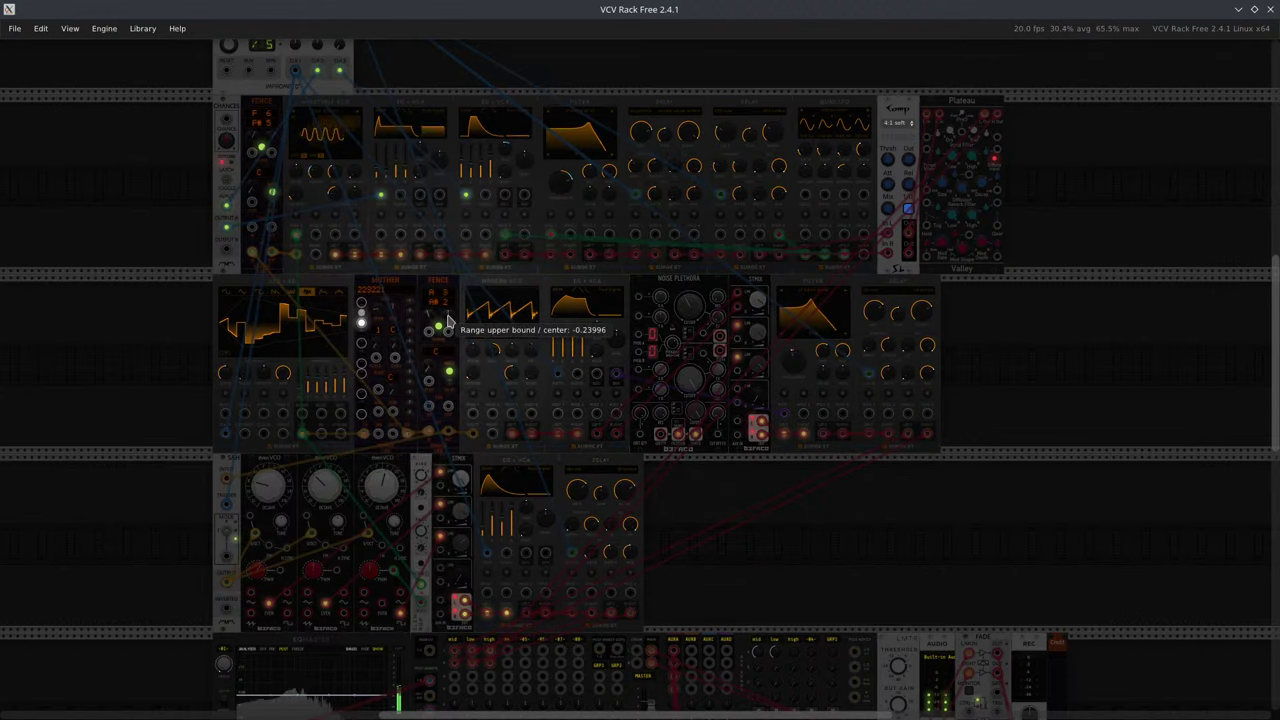
# Raise the middle-row Fence's note range to G# 4 / A 3 and check the Modern VCO's pitch and unison detune.
pyautogui.moveTo(448, 319)
pyautogui.mouseDown()
pyautogui.moveTo(438, 229)
pyautogui.moveTo(438, 306)
pyautogui.mouseUp()
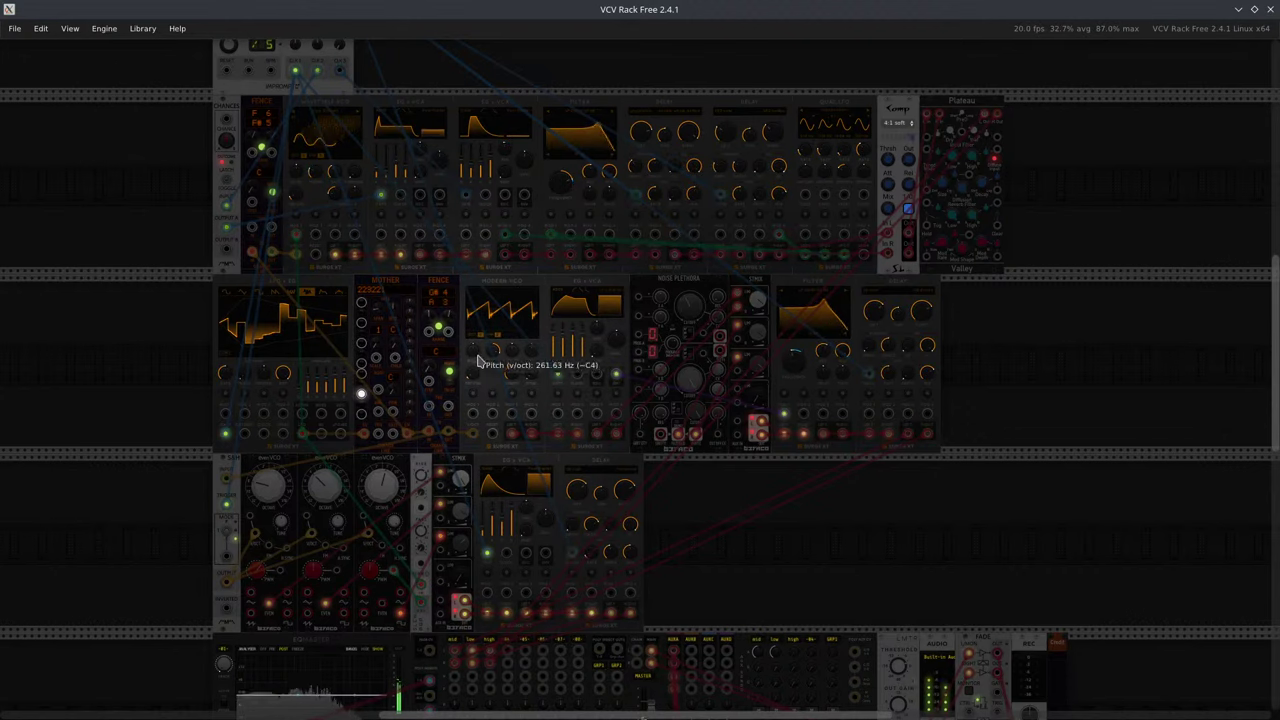
pyautogui.moveTo(500, 335); pyautogui.dragTo(490, 345)
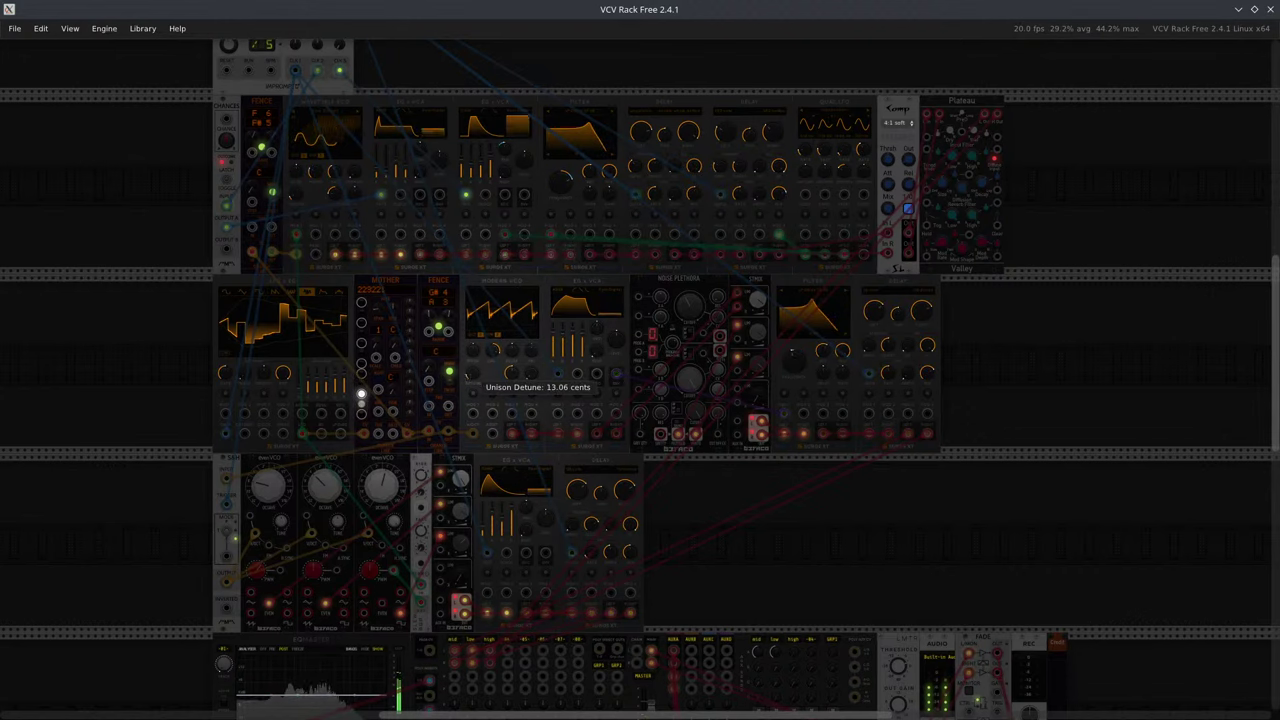
# Lower the middle-row Fence's note range to G 3 / G# 2 and readjust Gain 2 of the middle-row mixer.
pyautogui.moveTo(449, 314); pyautogui.dragTo(449, 390)
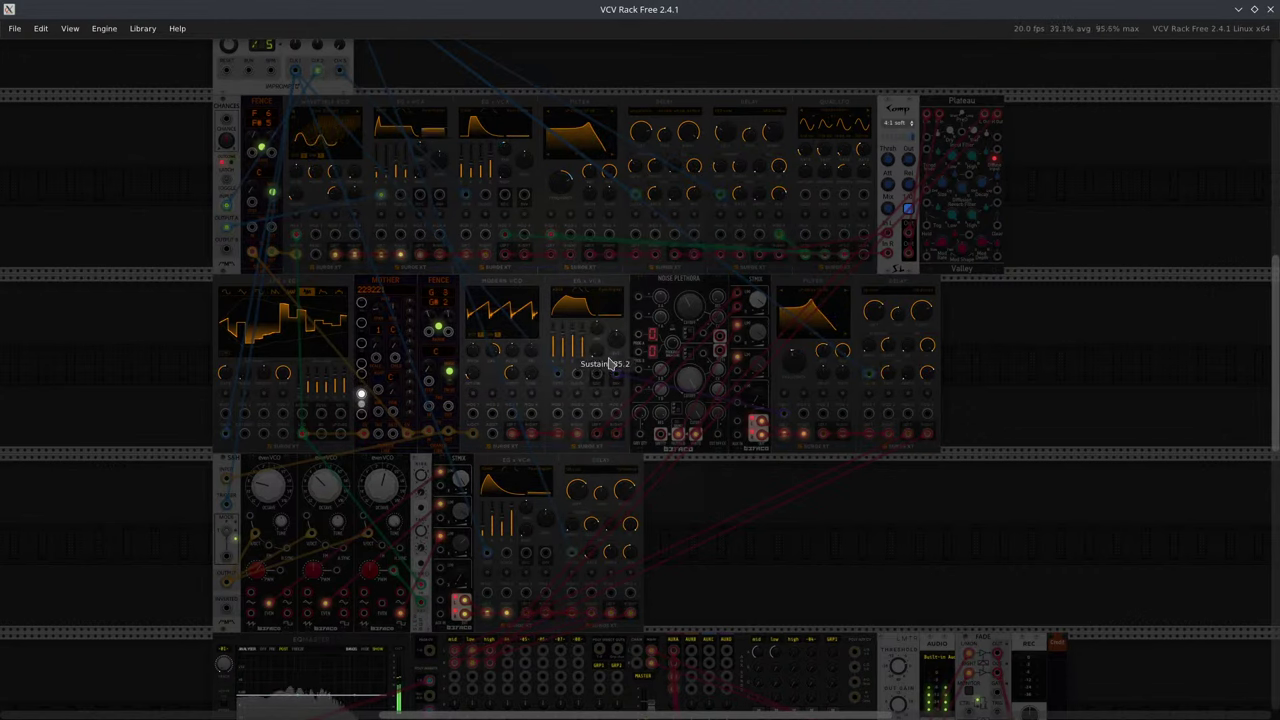
pyautogui.moveTo(760, 333); pyautogui.dragTo(757, 358)
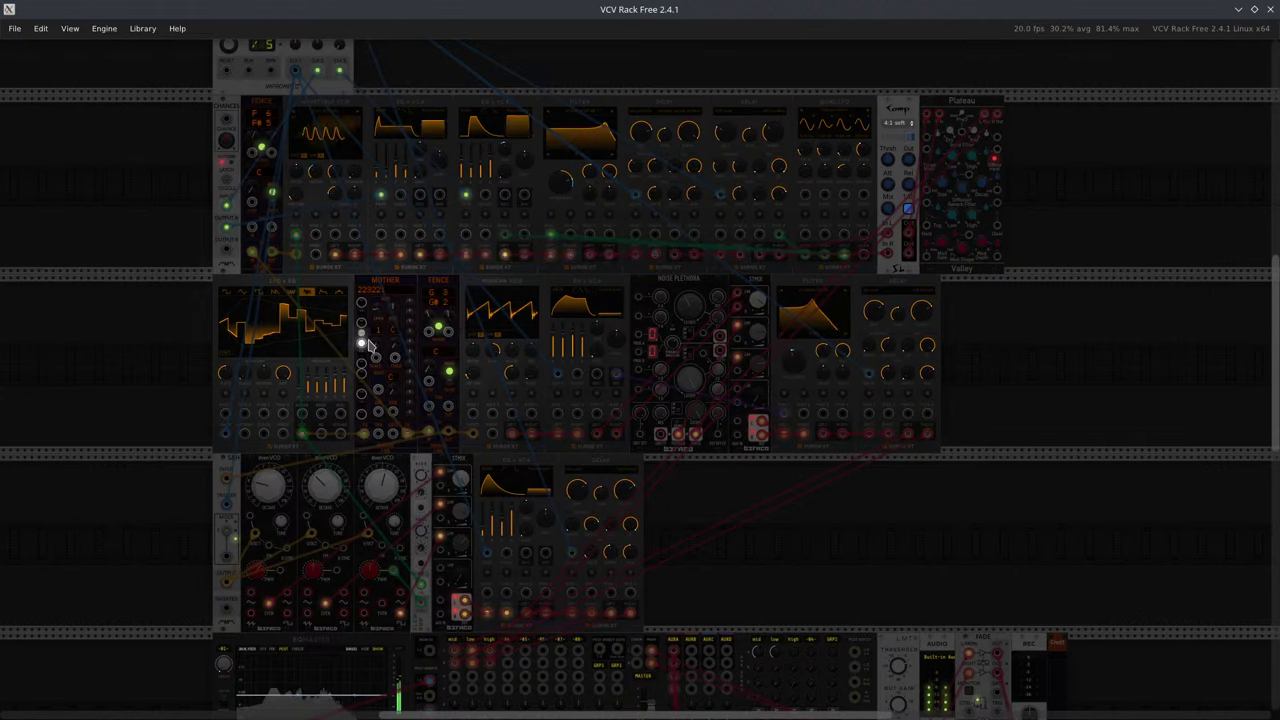
# Lower the middle-row Fence's note range to C 3 / C# 2 and set the second EvenVCO's octave to 2'.
pyautogui.moveTo(428, 314)
pyautogui.mouseDown()
pyautogui.moveTo(428, 292)
pyautogui.moveTo(429, 329)
pyautogui.moveTo(447, 328)
pyautogui.moveTo(429, 334)
pyautogui.mouseUp()
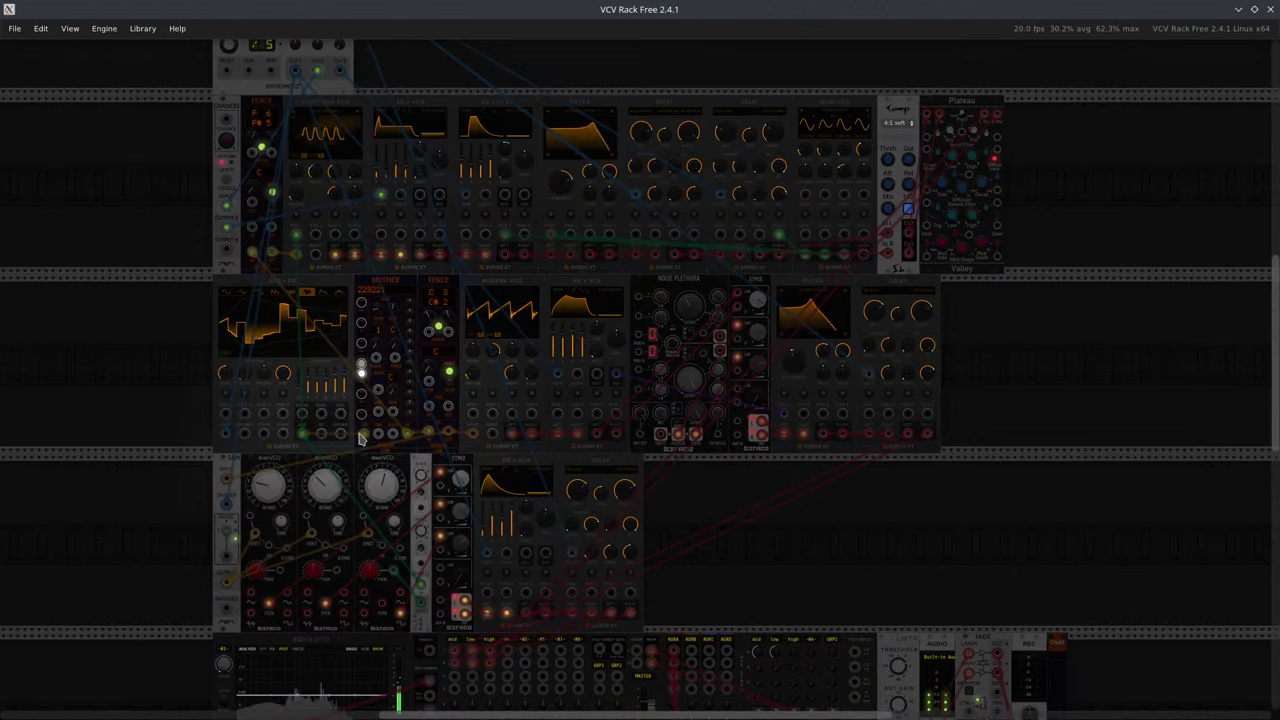
pyautogui.moveTo(331, 494); pyautogui.dragTo(331, 486)
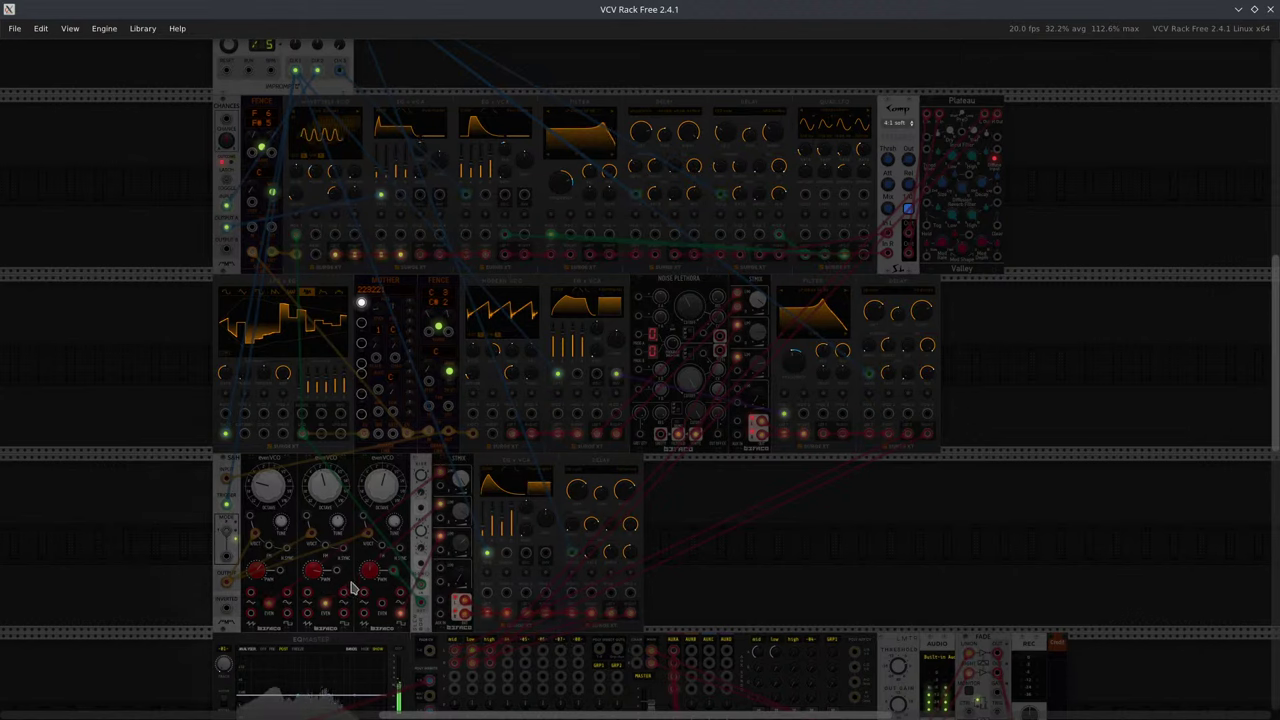
pyautogui.moveTo(455, 320)
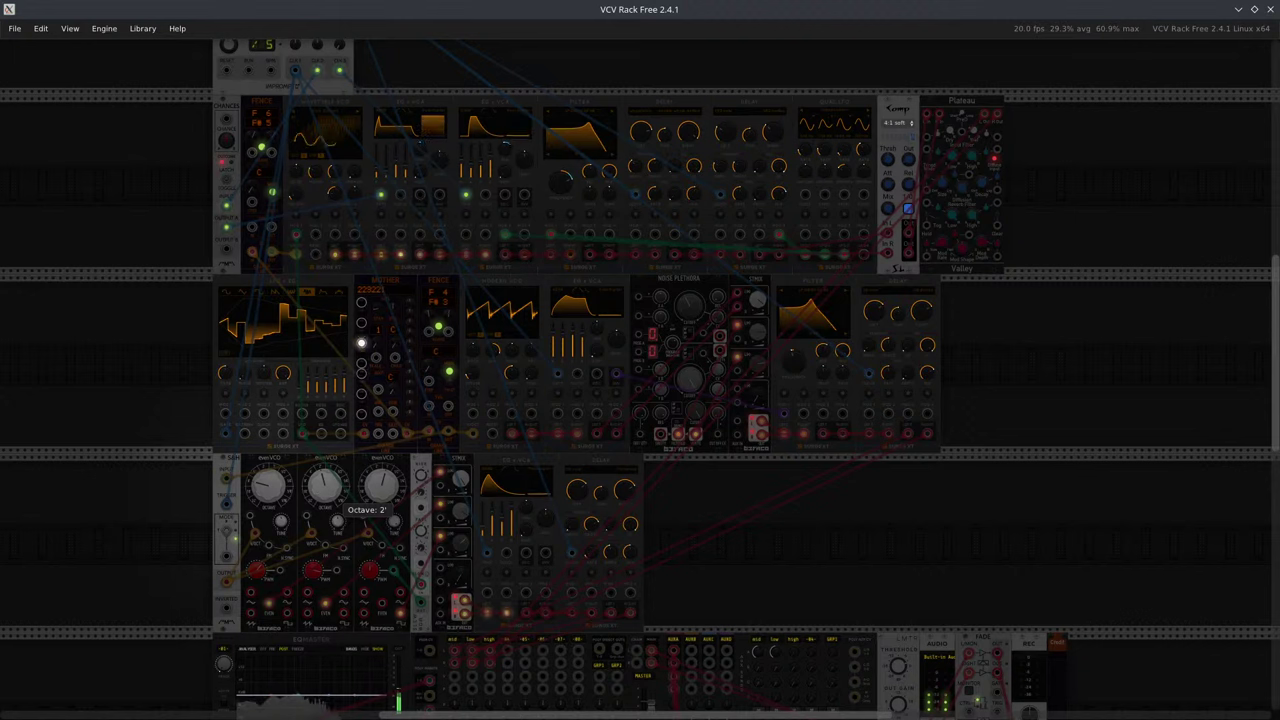
# Set the second EvenVCO's octave to 4' and adjust the third EvenVCO's tuning.
pyautogui.moveTo(326, 488)
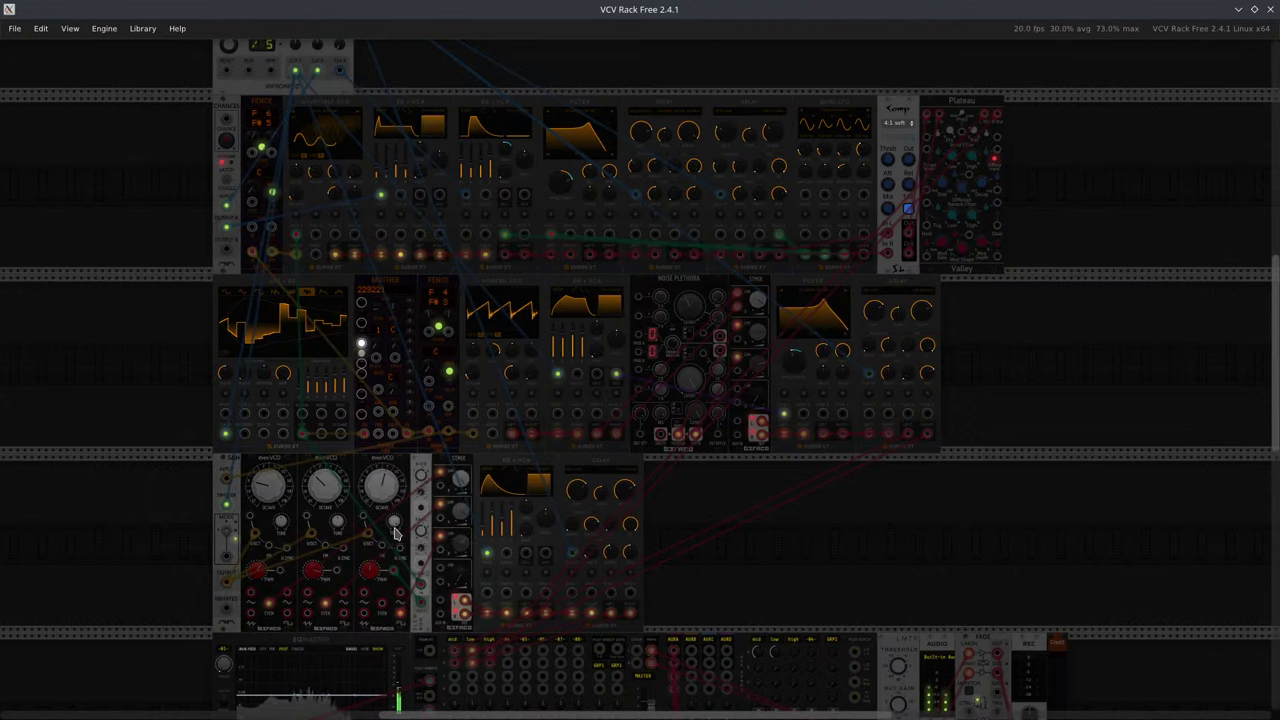
pyautogui.moveTo(395, 530)
pyautogui.moveTo(395, 530); pyautogui.dragTo(395, 537)
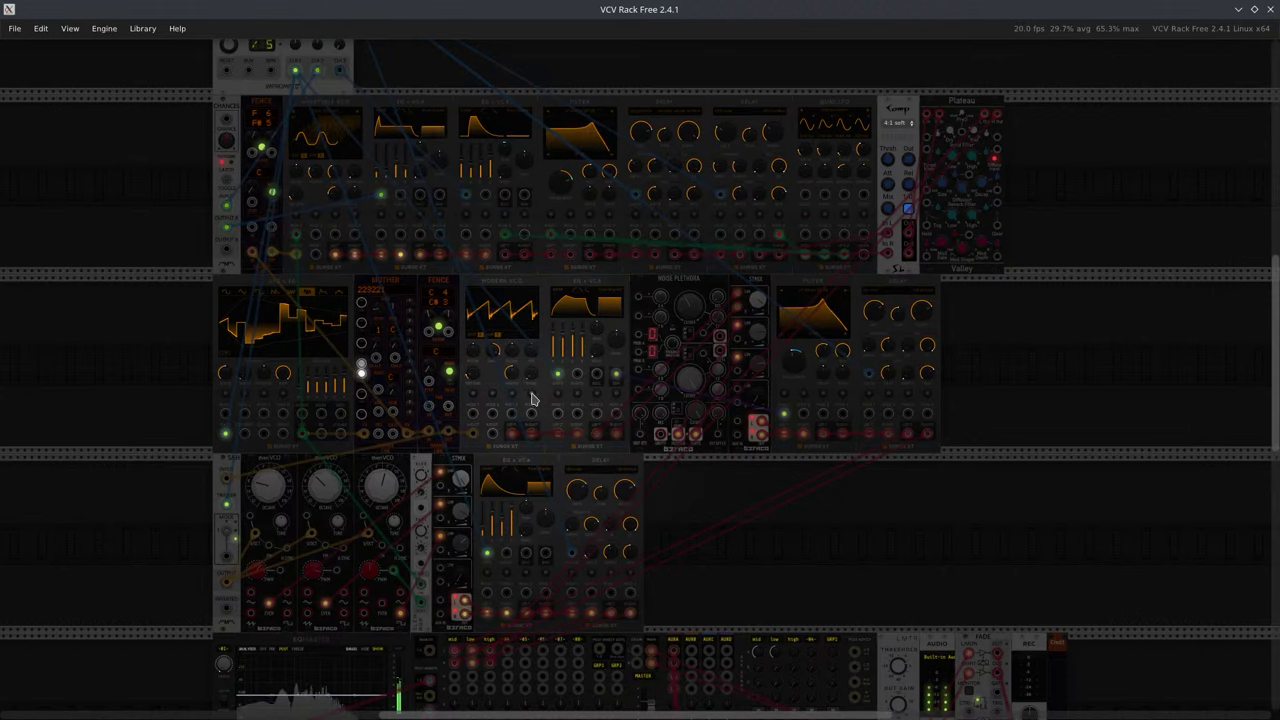
# Raise the middle-row Fence's note range to E 5 / F 4 and check the middle-row Delay's left and right times.
pyautogui.moveTo(530, 361)
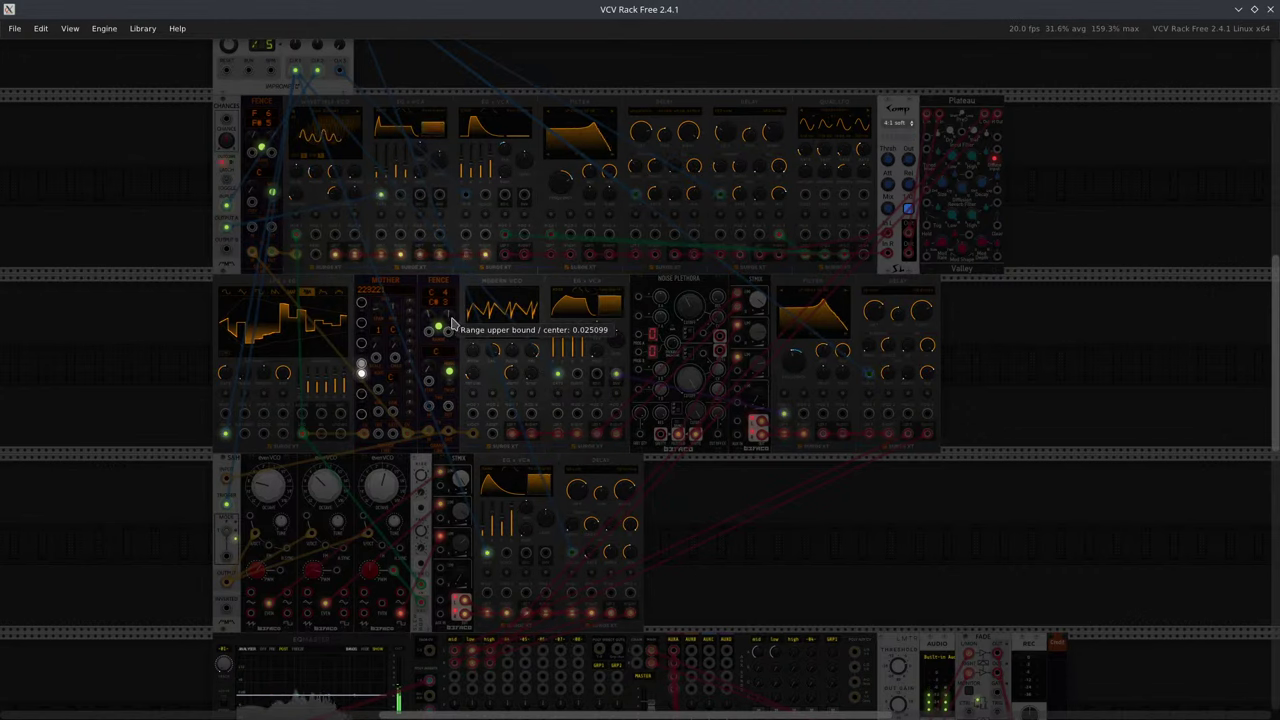
pyautogui.moveTo(862, 297)
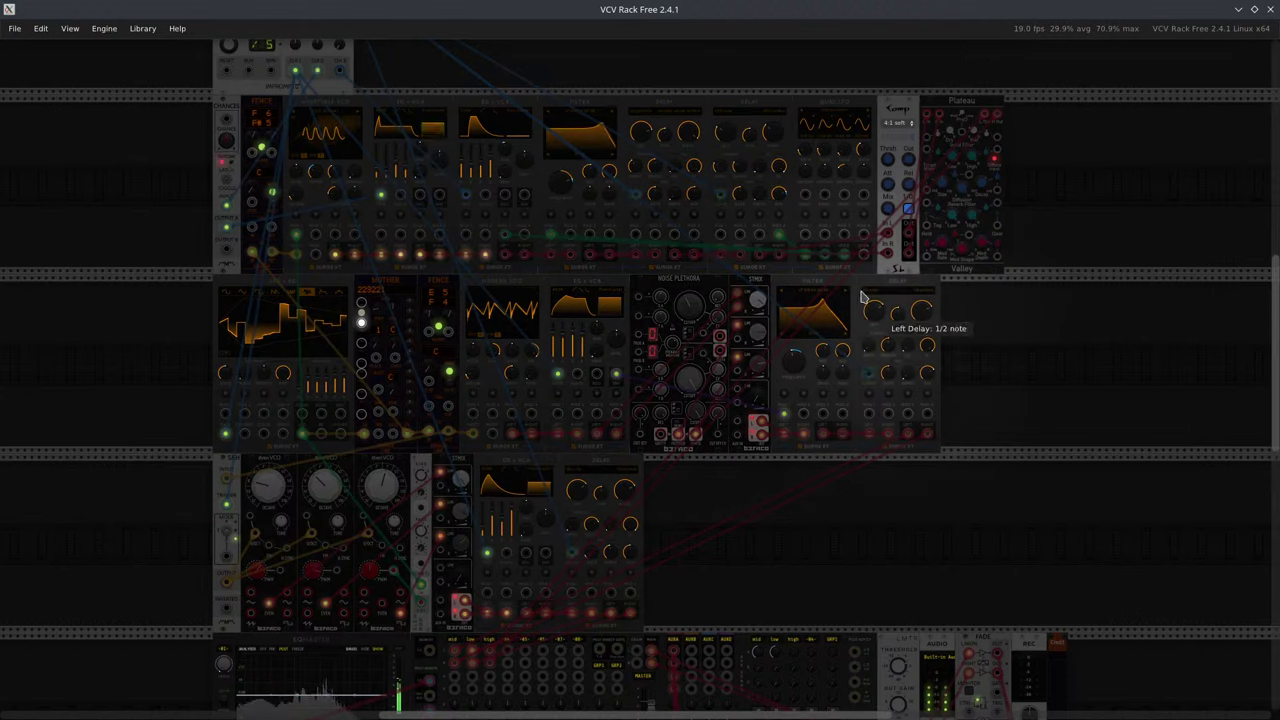
pyautogui.moveTo(921, 313)
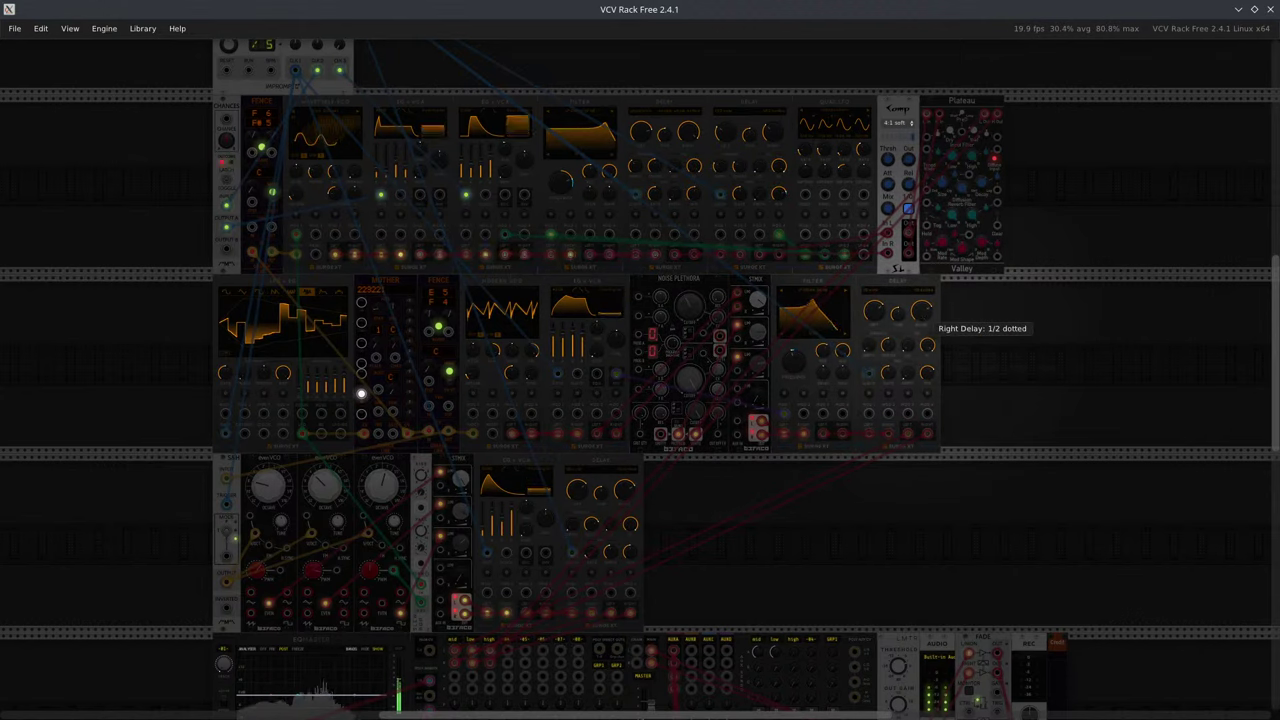
pyautogui.moveTo(870, 354)
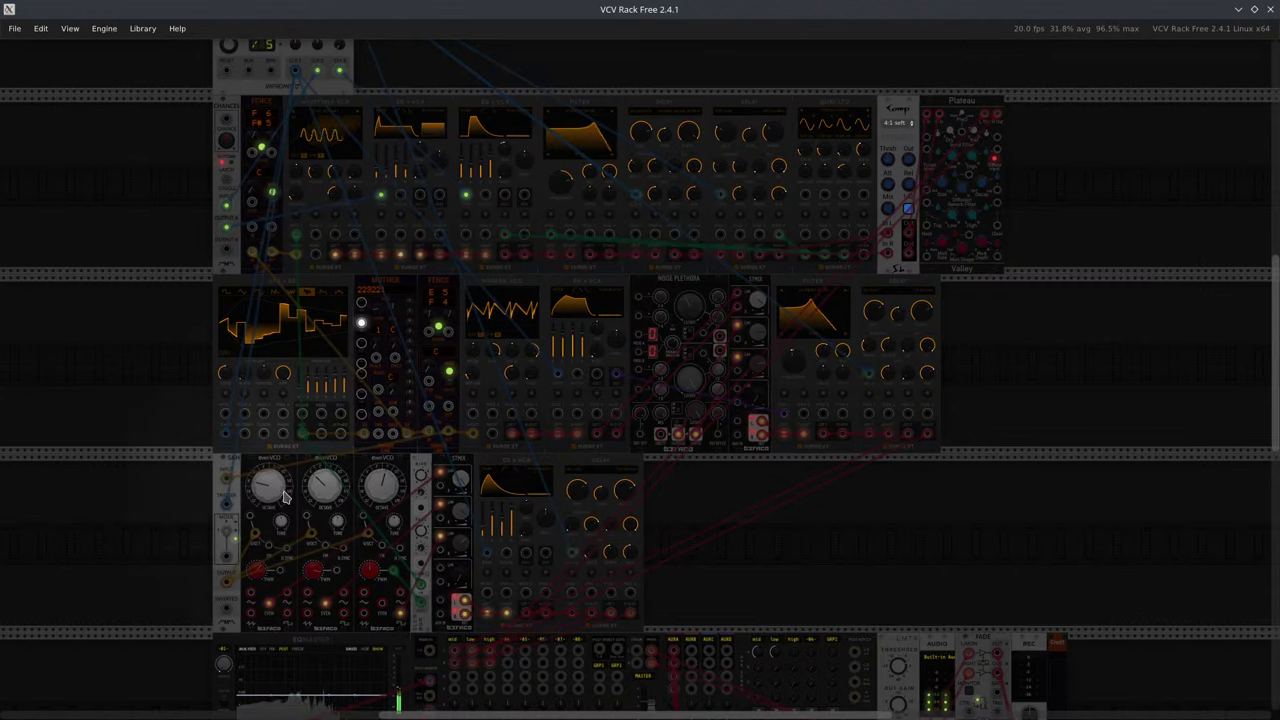
# Adjust the second EvenVCO's pulse width and lower the middle-row Fence's note range to A 4 / A# 3.
pyautogui.moveTo(338, 487)
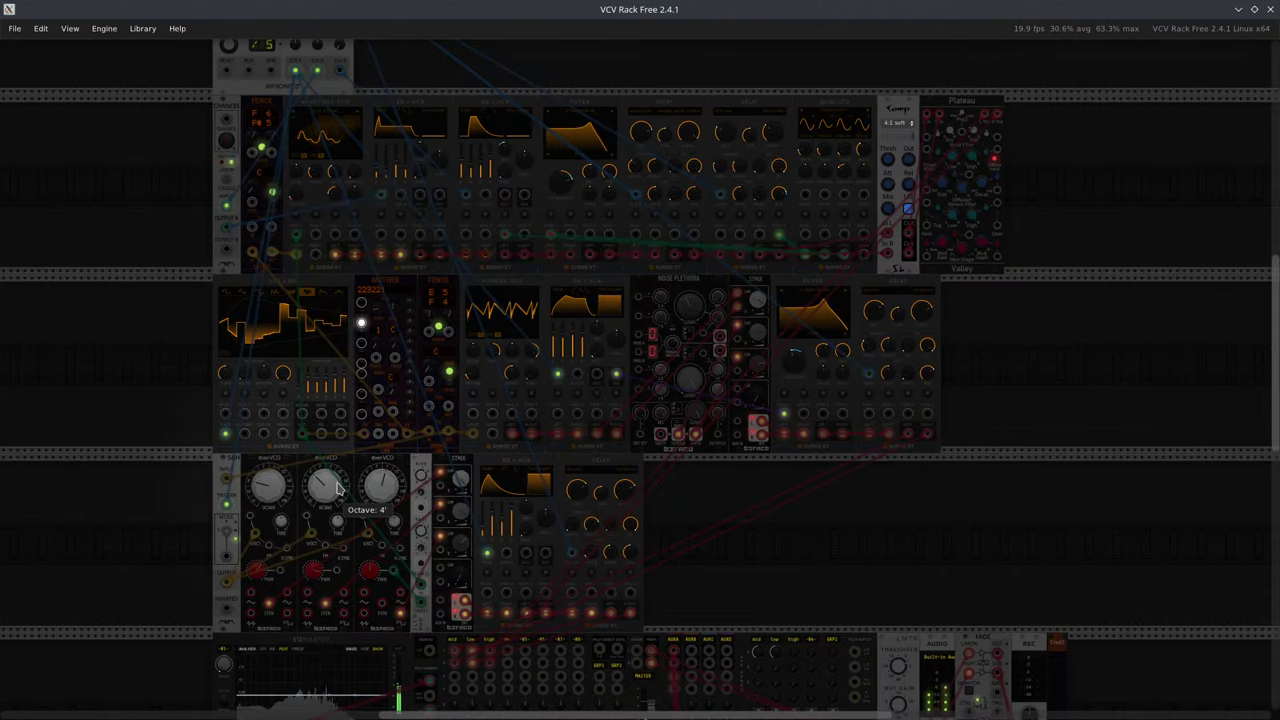
pyautogui.moveTo(316, 565)
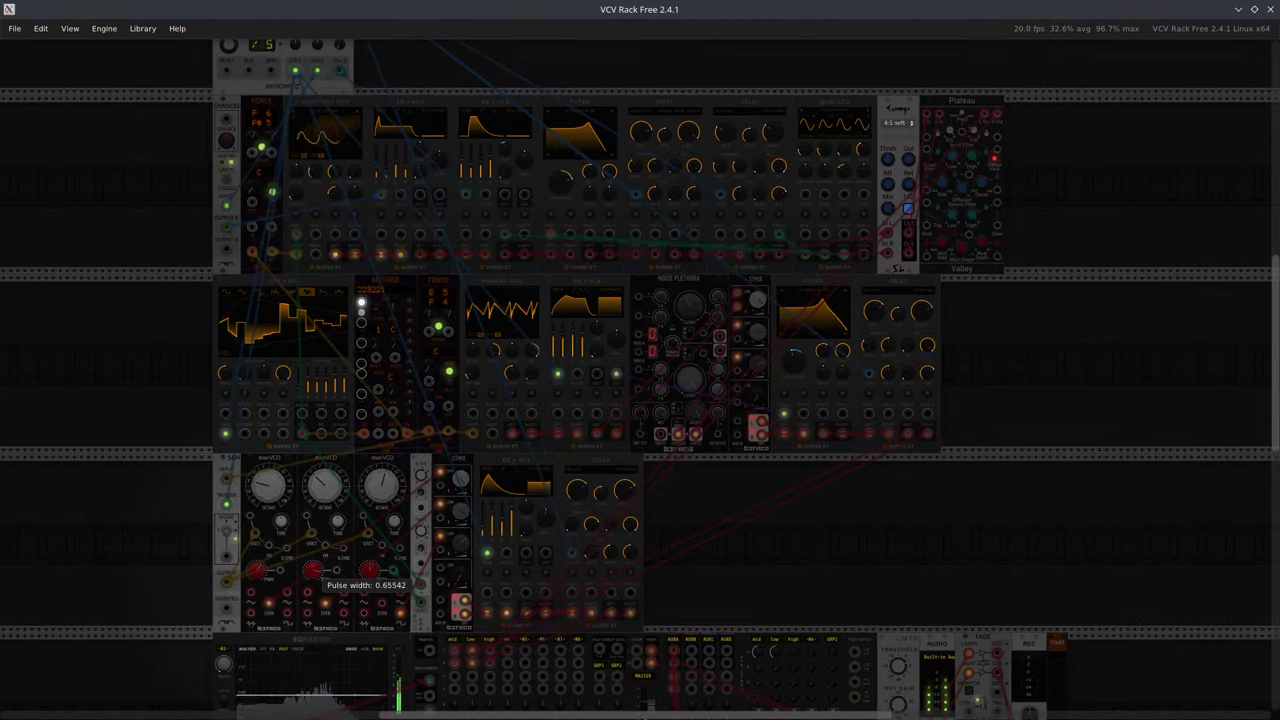
pyautogui.moveTo(316, 568); pyautogui.dragTo(313, 582)
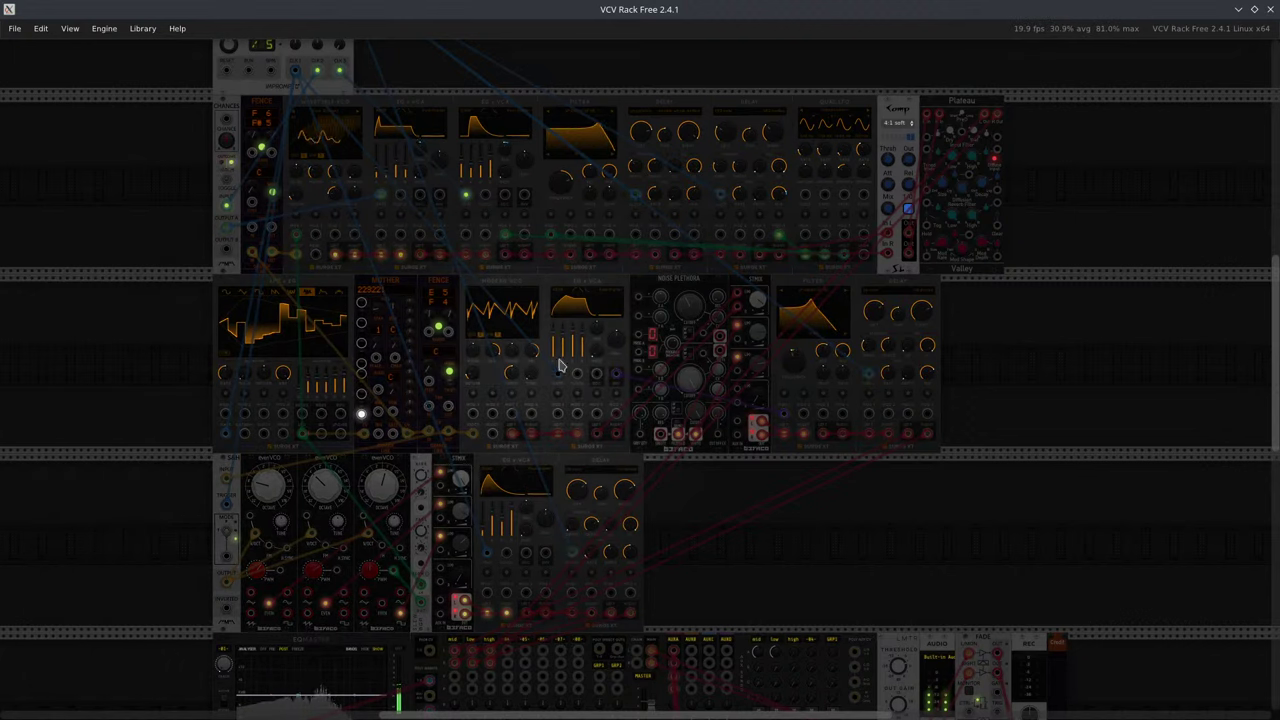
pyautogui.moveTo(446, 315); pyautogui.dragTo(446, 328)
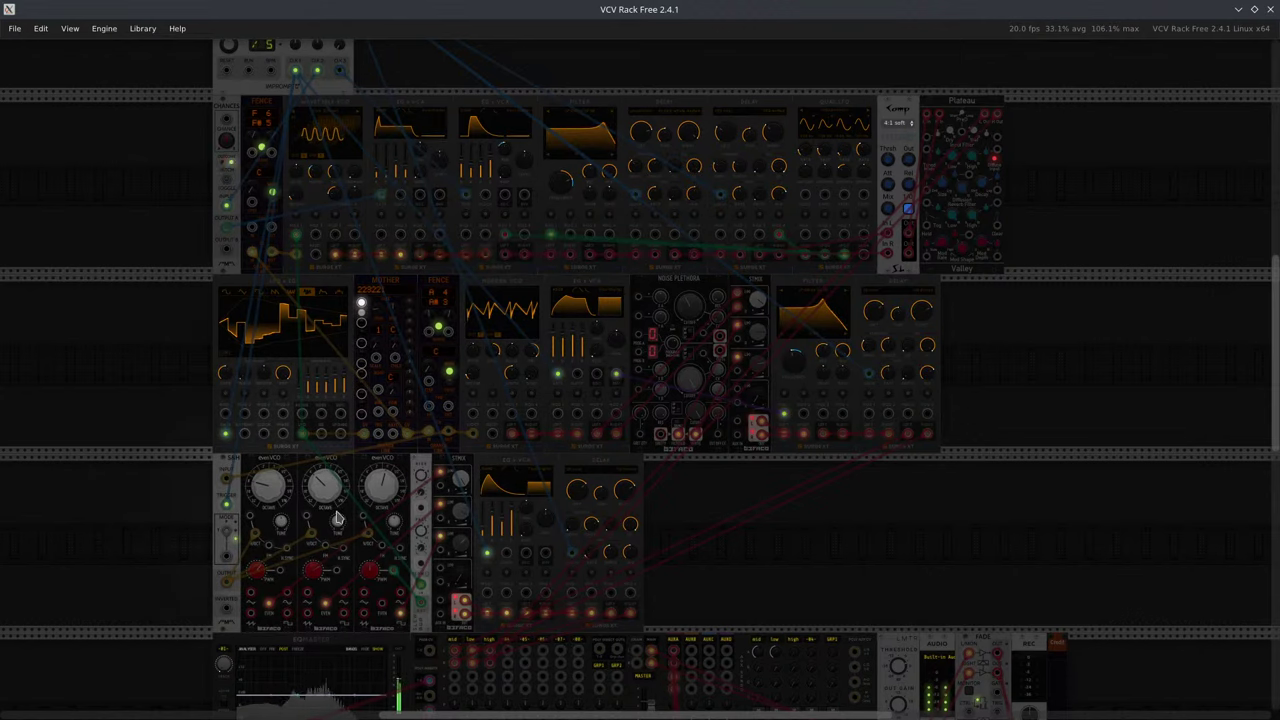
# Lower the octaves of all three EvenVCOs and set the third EvenVCO's tuning to 7 semitones.
pyautogui.moveTo(381, 495)
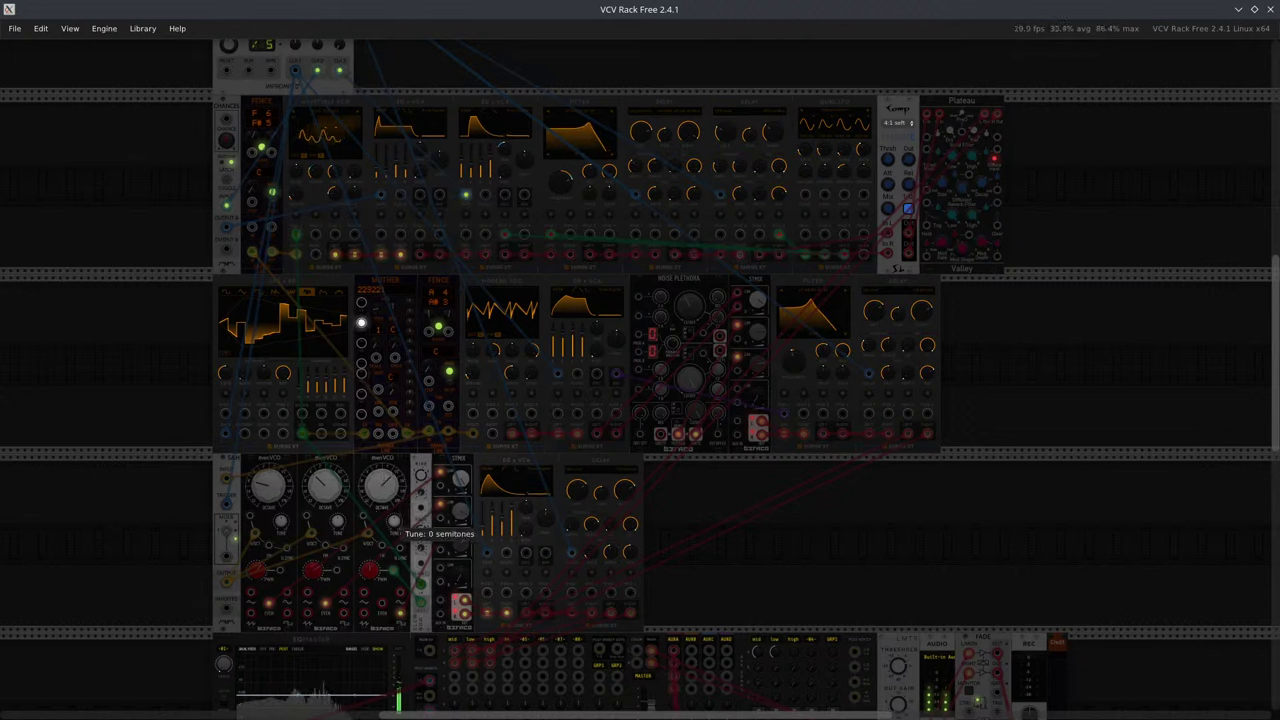
pyautogui.moveTo(395, 522); pyautogui.dragTo(395, 501)
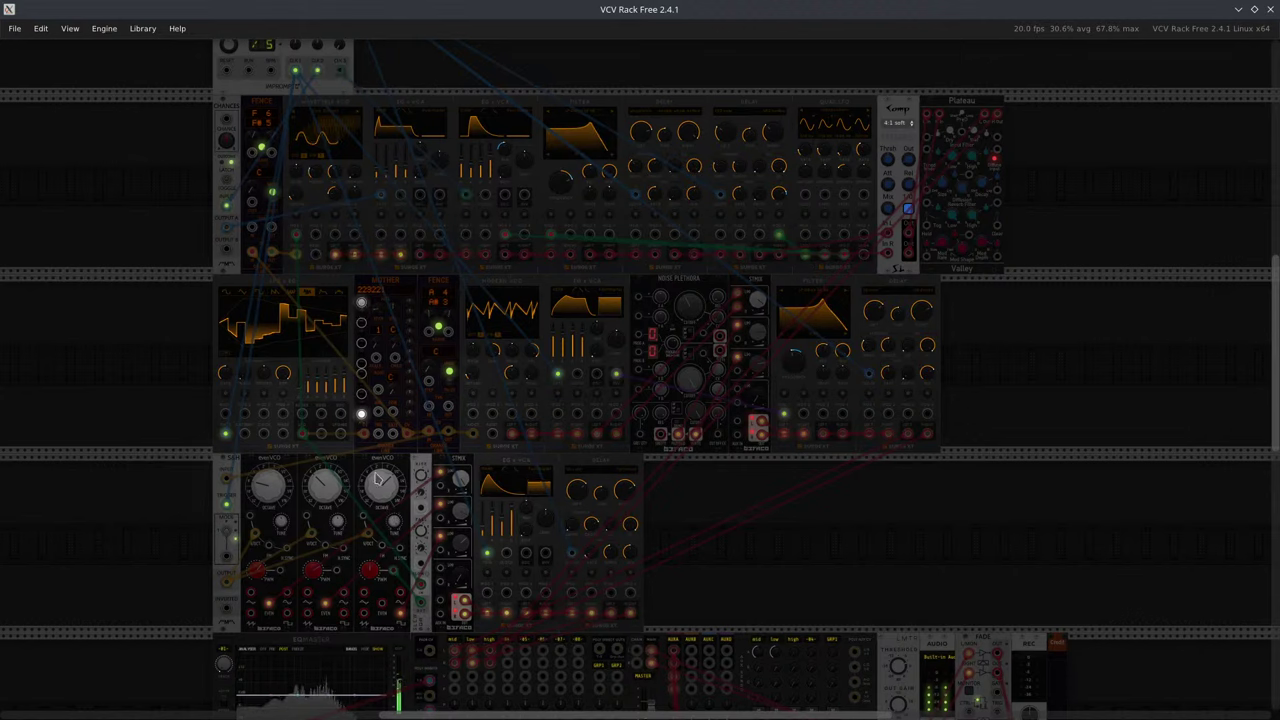
pyautogui.moveTo(384, 486); pyautogui.dragTo(384, 500)
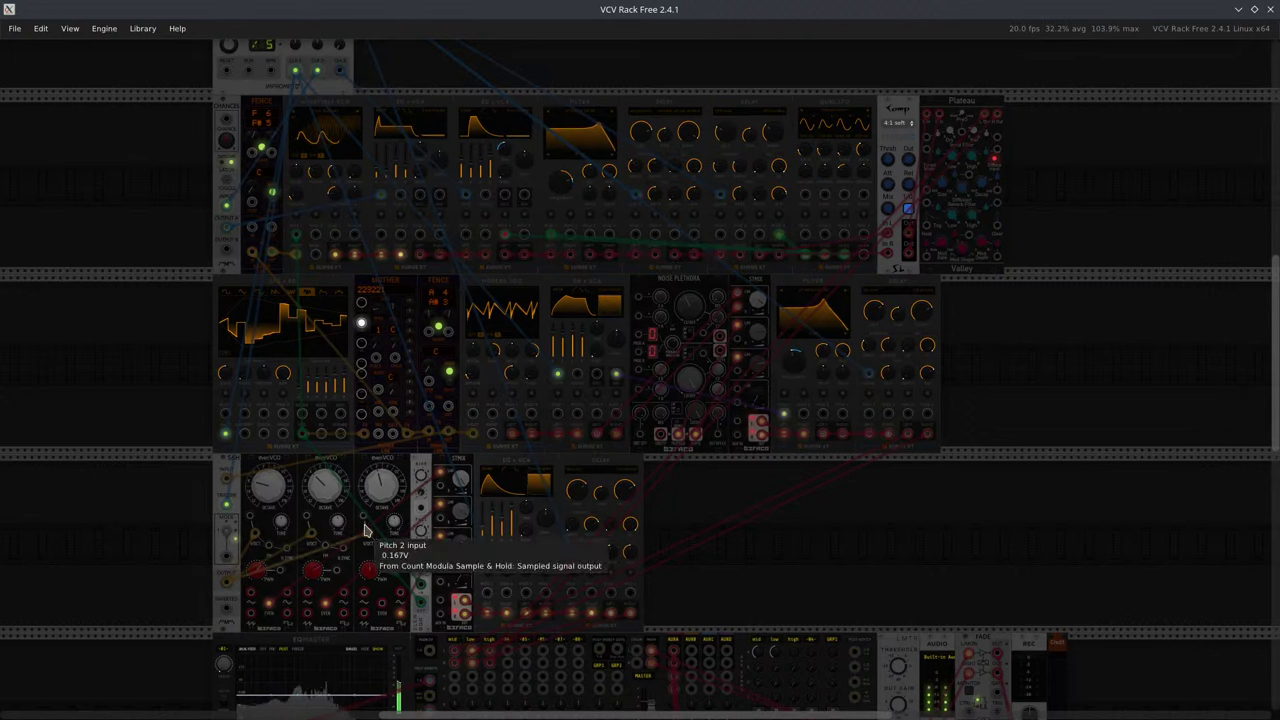
pyautogui.moveTo(336, 519); pyautogui.dragTo(336, 519)
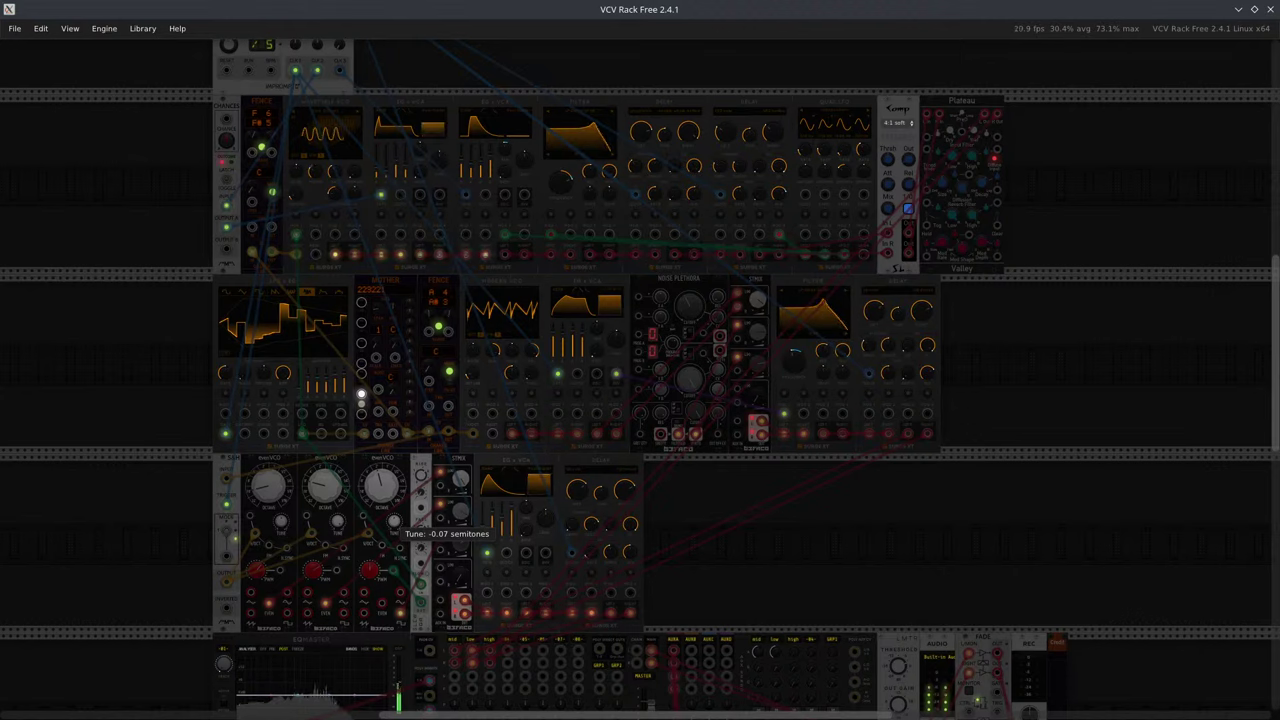
pyautogui.moveTo(394, 521); pyautogui.dragTo(394, 420)
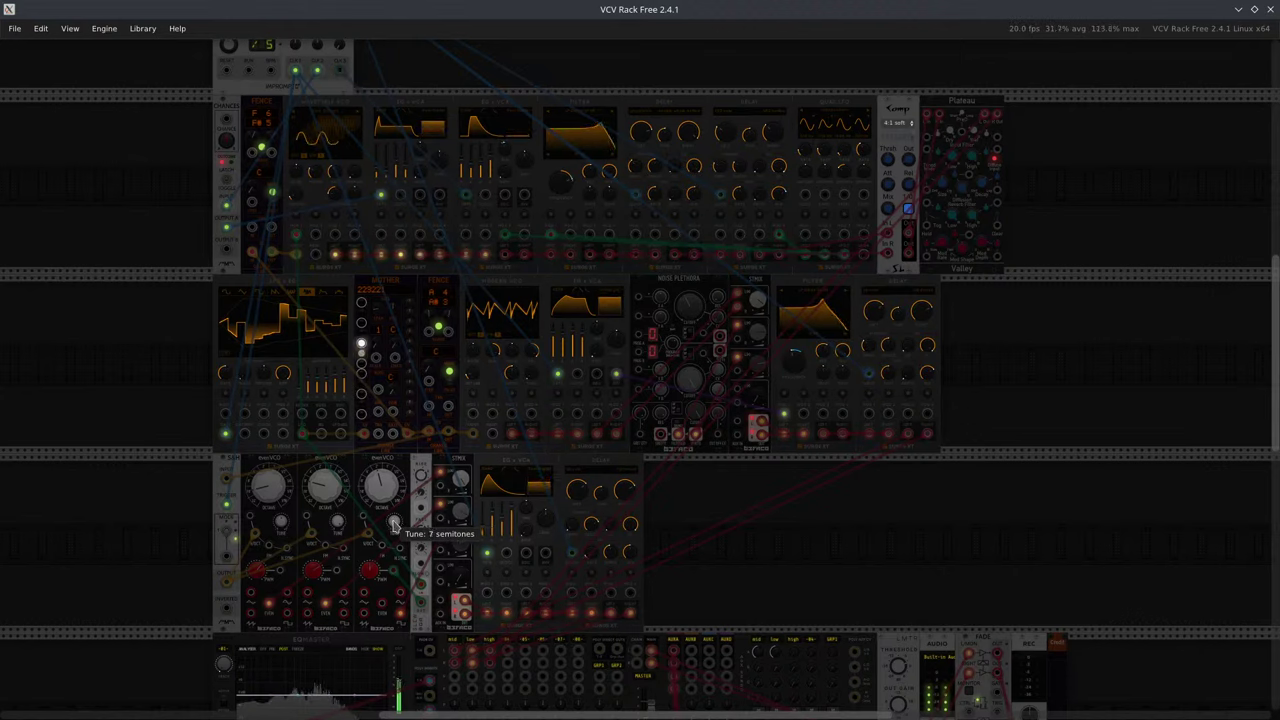